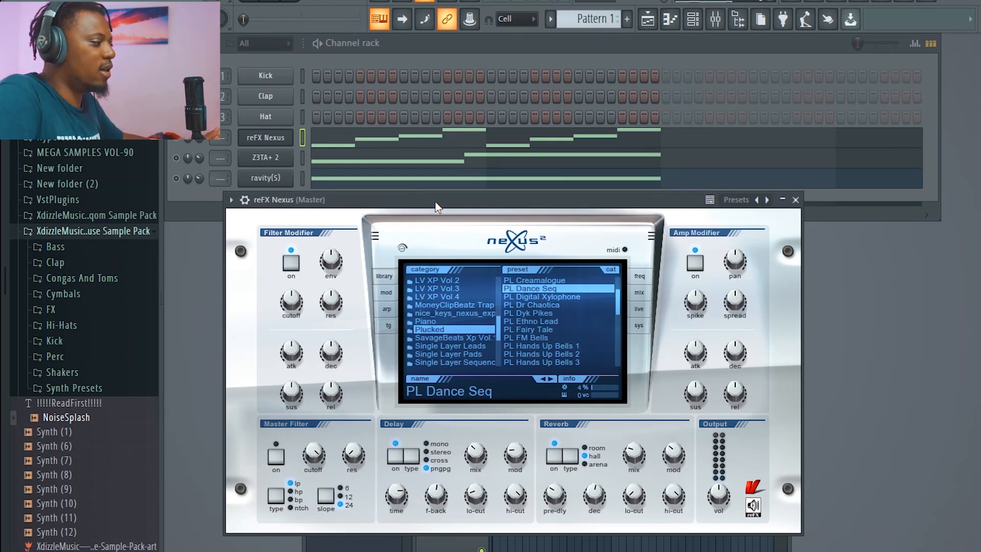
pyautogui.moveTo(436, 205); pyautogui.dragTo(448, 206)
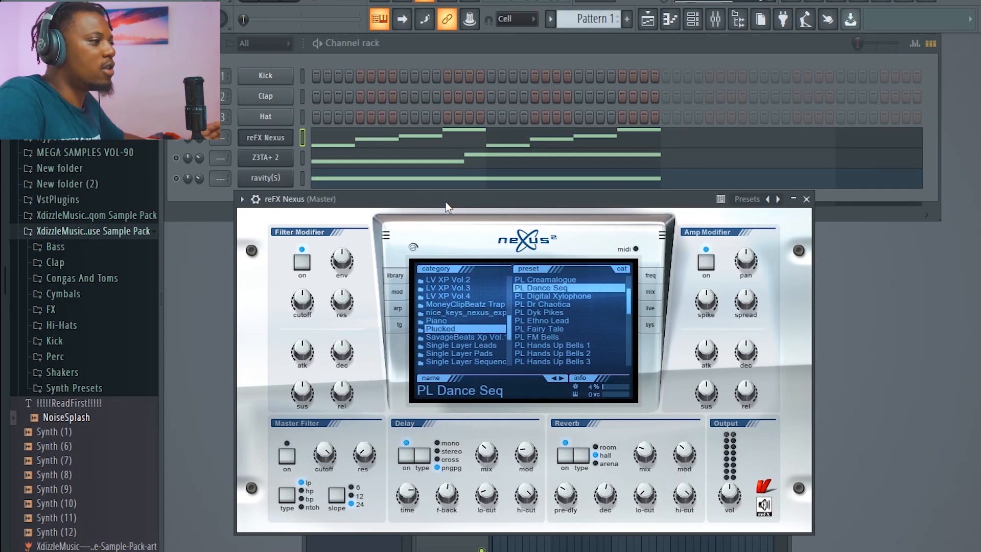
pyautogui.moveTo(446, 206); pyautogui.dragTo(447, 209)
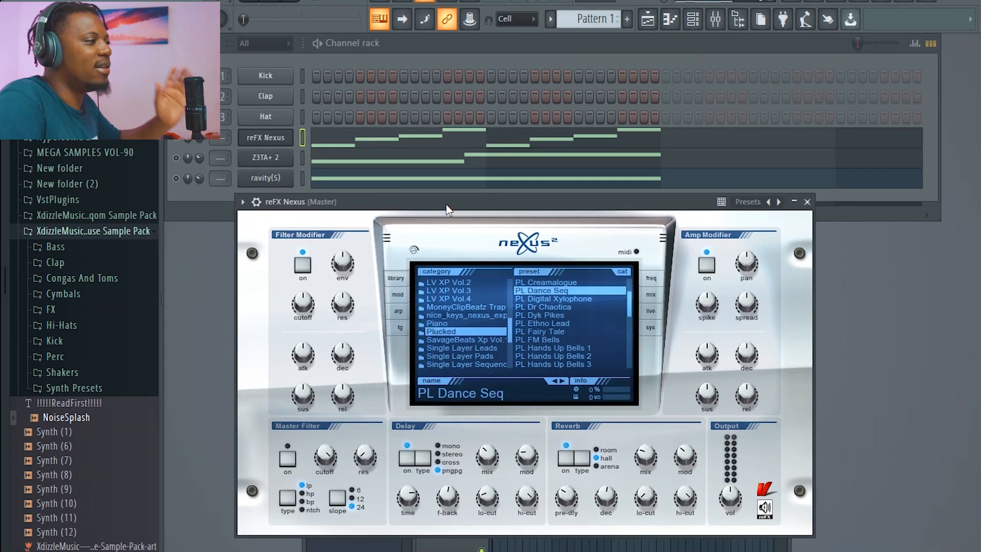
pyautogui.moveTo(447, 205); pyautogui.dragTo(447, 202)
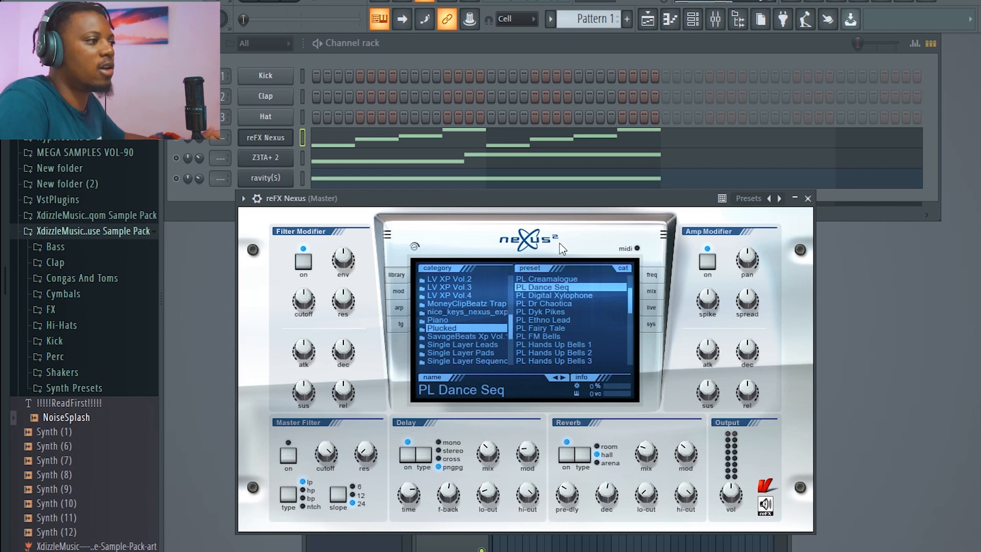
pyautogui.moveTo(563, 207); pyautogui.dragTo(567, 208)
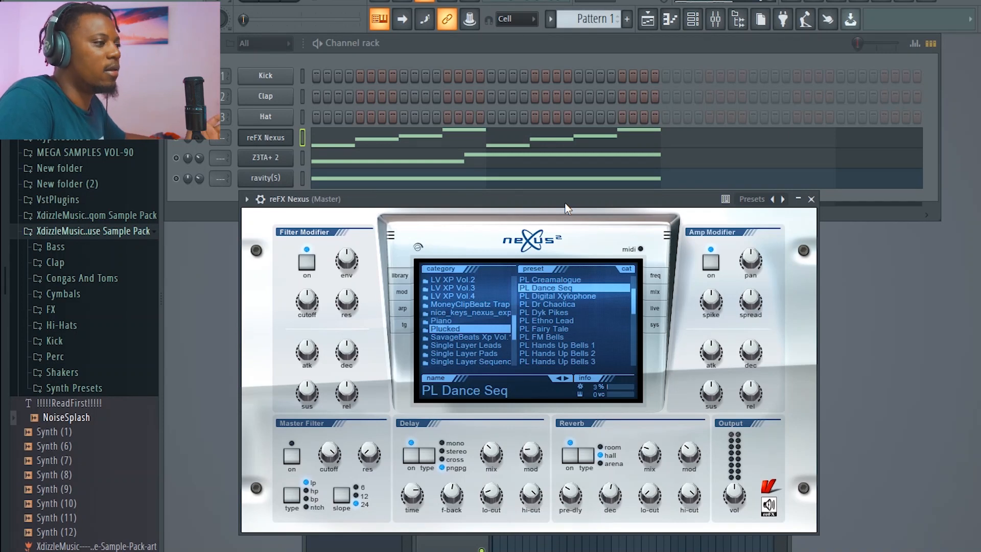
pyautogui.moveTo(564, 204); pyautogui.dragTo(567, 209)
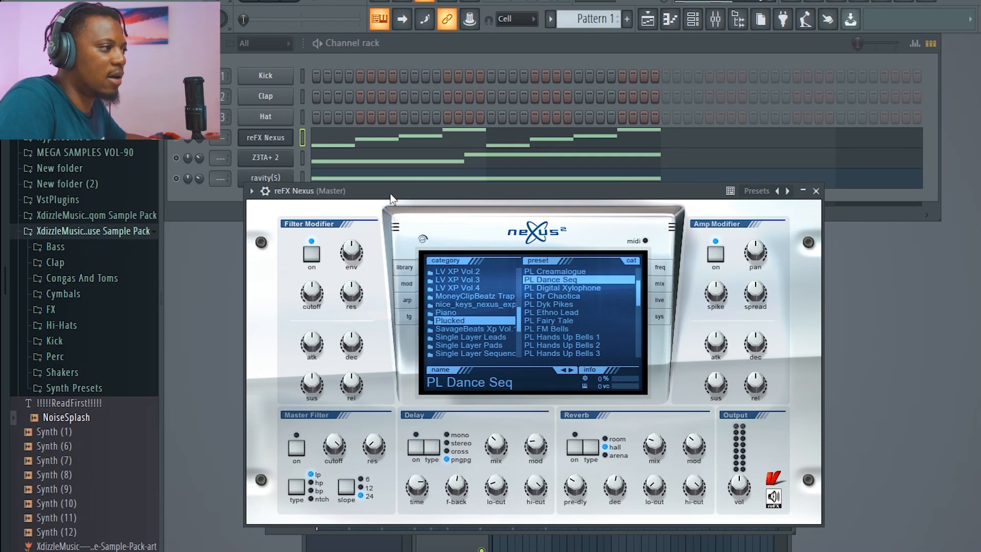
pyautogui.moveTo(391, 199); pyautogui.dragTo(390, 205)
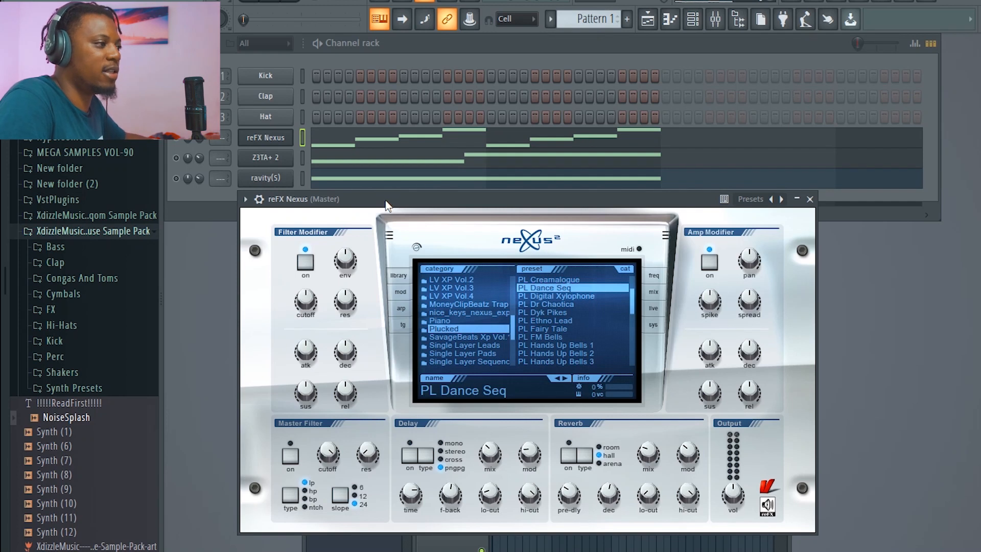
# Step: During playback, turn on the Nexus reverb, set its type to arena and lower the reverb decay to 13
pyautogui.press('space')
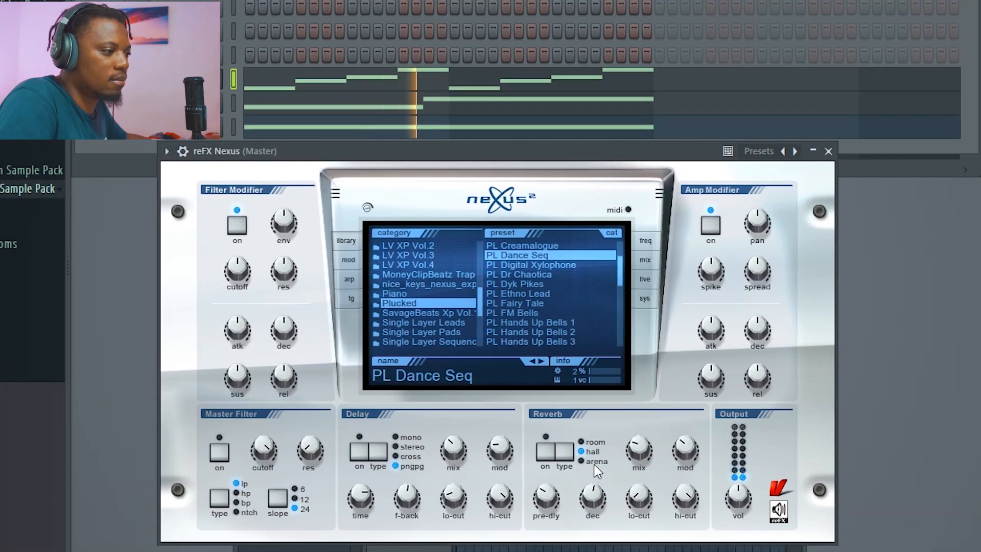
pyautogui.click(543, 452)
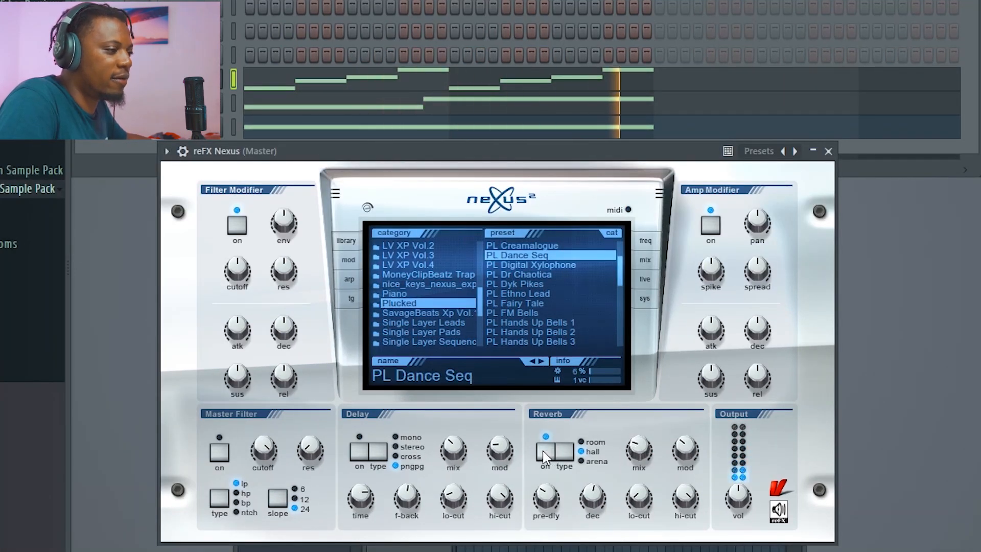
pyautogui.click(582, 461)
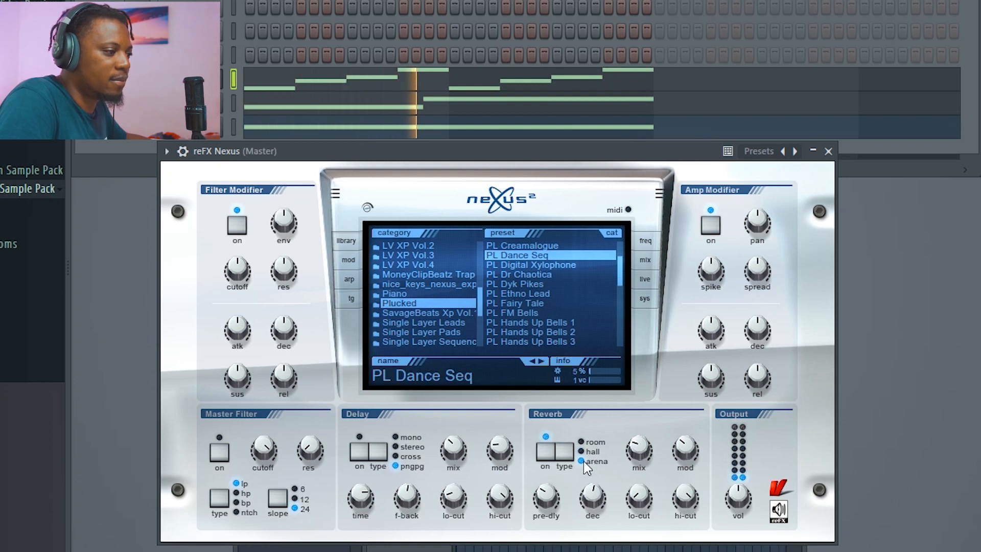
pyautogui.moveTo(593, 495); pyautogui.dragTo(593, 521)
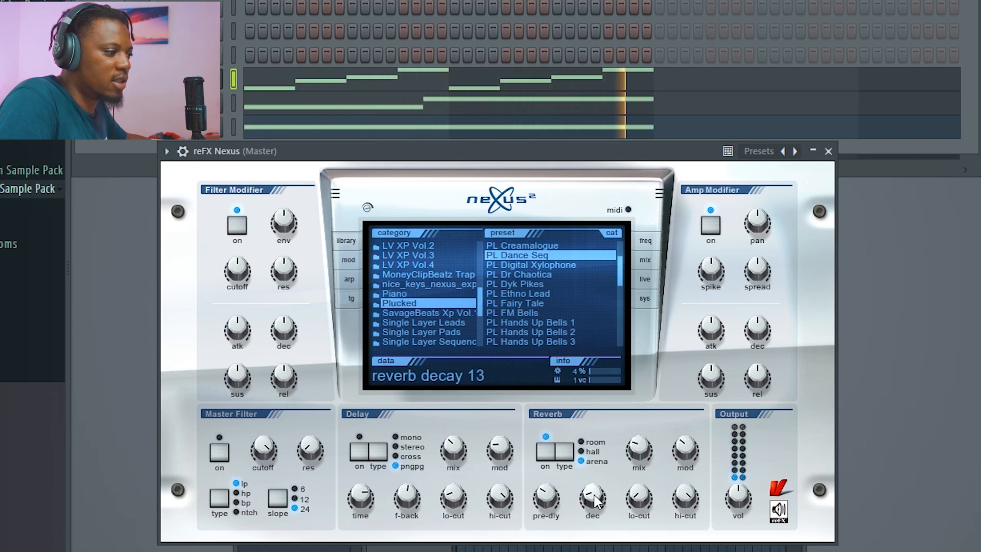
# Step: Turn on the Nexus delay, turn down its time, and lower the Filter Modifier cutoff
pyautogui.click(360, 451)
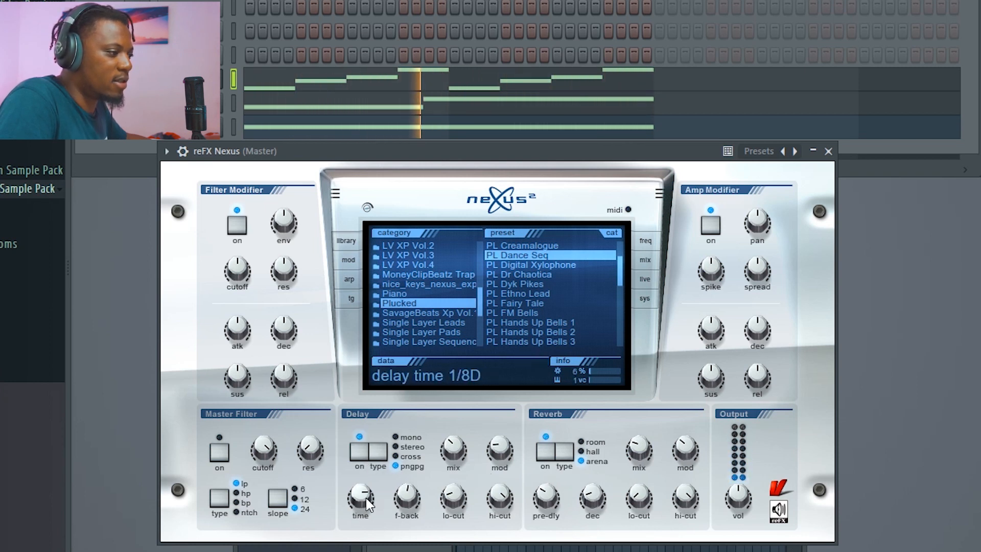
pyautogui.moveTo(372, 500)
pyautogui.mouseDown()
pyautogui.moveTo(370, 520)
pyautogui.moveTo(364, 504)
pyautogui.mouseUp()
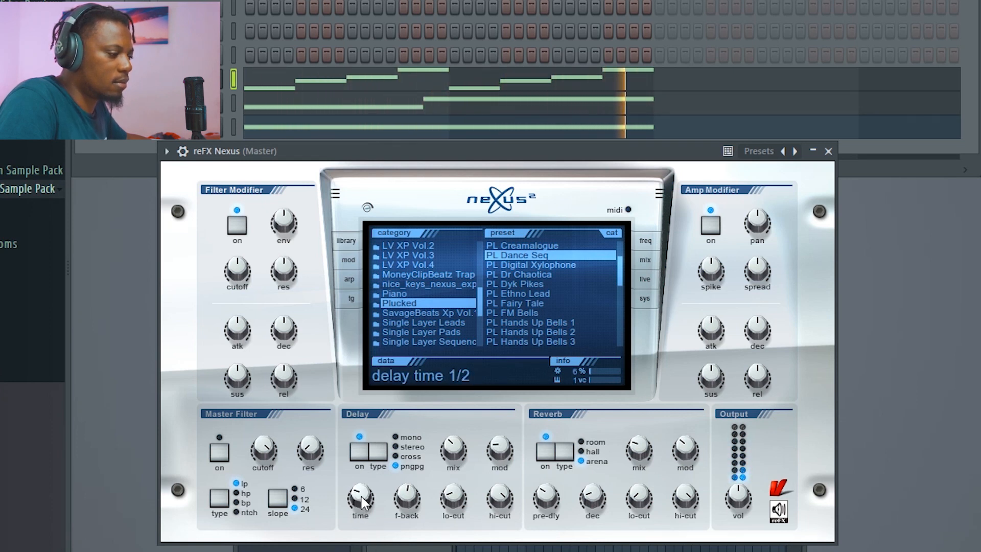
pyautogui.moveTo(363, 504); pyautogui.dragTo(363, 516)
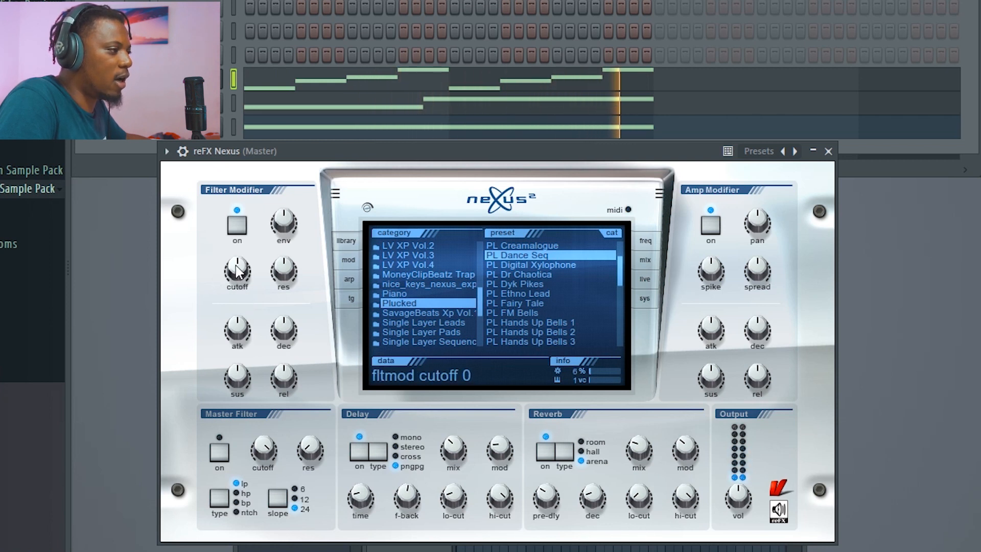
pyautogui.moveTo(236, 271); pyautogui.dragTo(245, 343)
# Step: Change the Nexus fx1 effect type to distortion and set the output volume to 43
pyautogui.click(646, 260)
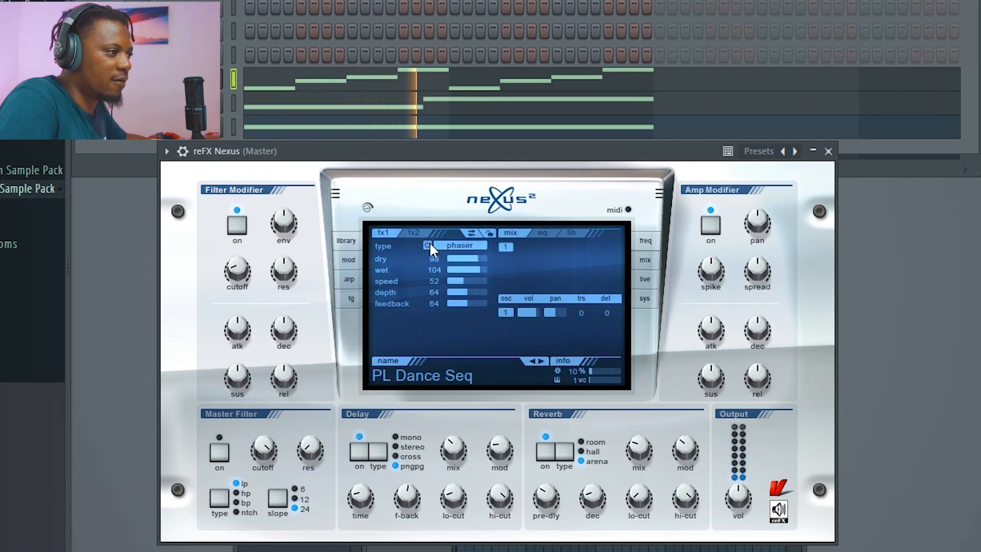
pyautogui.click(404, 233)
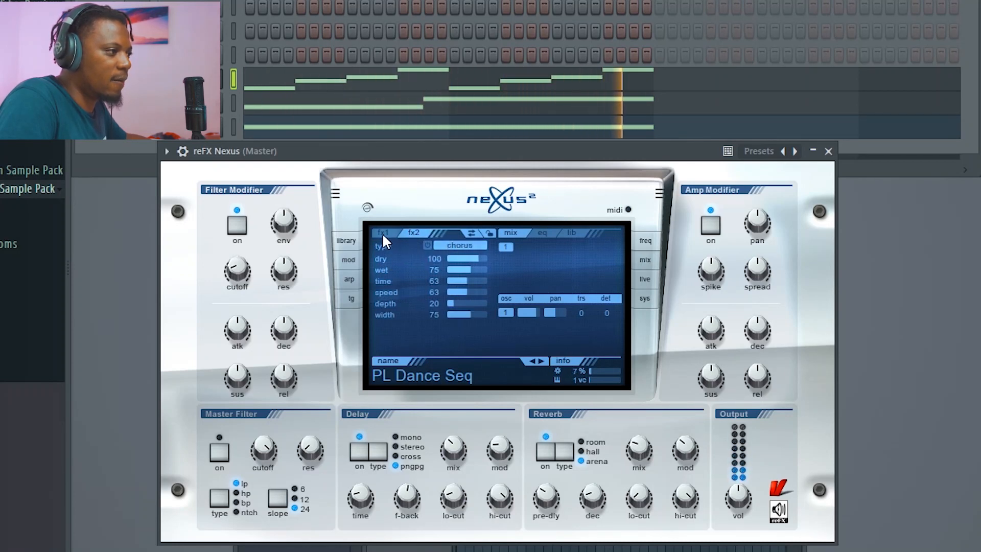
pyautogui.click(382, 233)
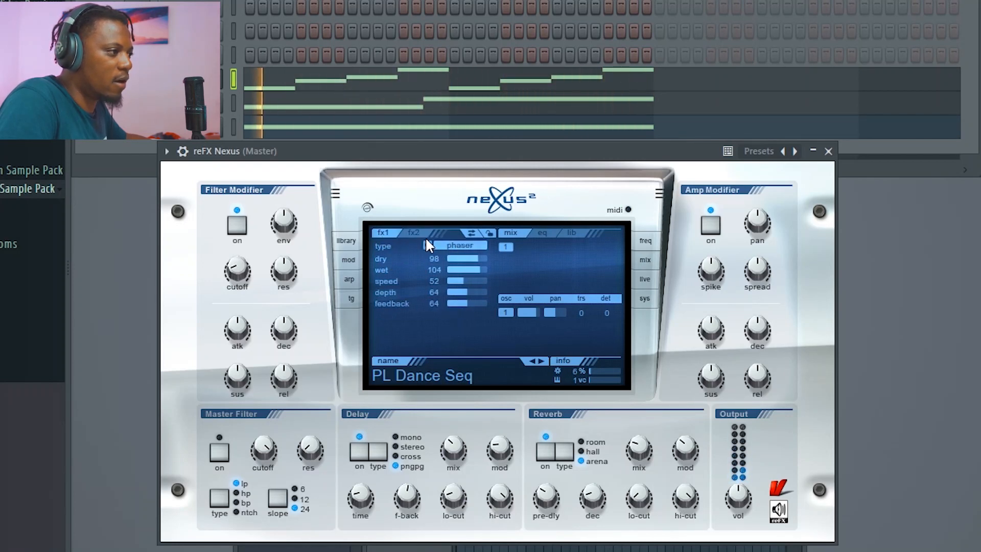
pyautogui.click(457, 247)
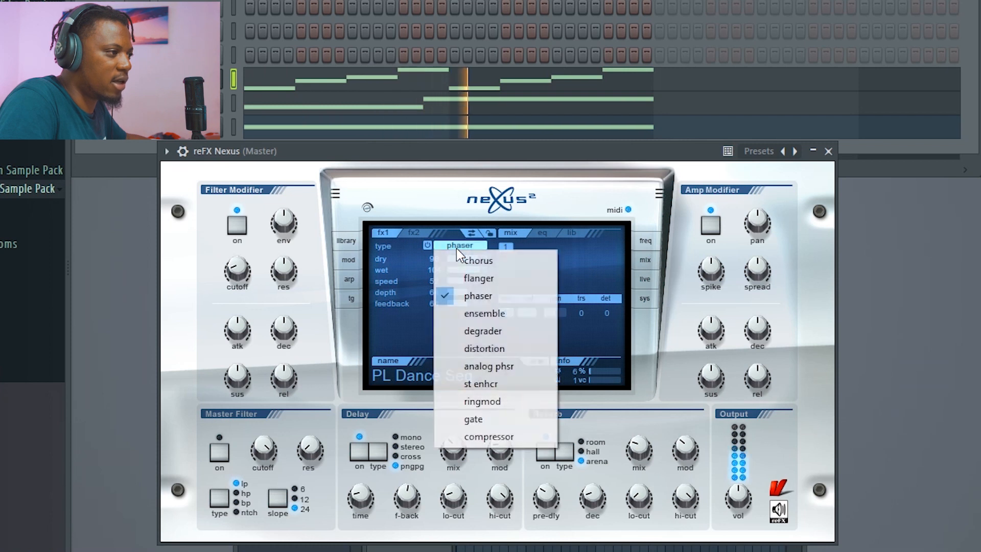
pyautogui.click(519, 347)
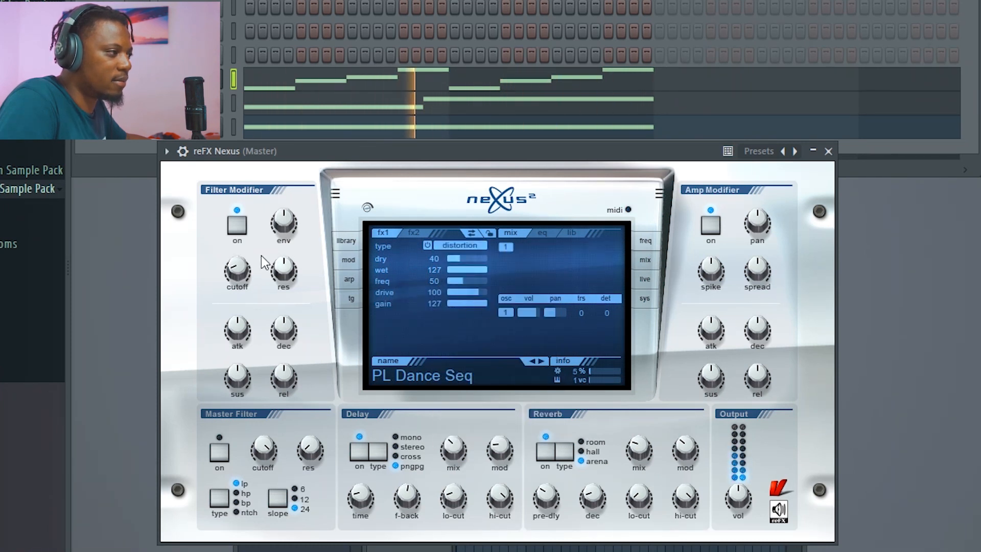
pyautogui.moveTo(736, 497)
pyautogui.moveTo(735, 496)
pyautogui.mouseDown()
pyautogui.moveTo(739, 530)
pyautogui.moveTo(739, 480)
pyautogui.mouseUp()
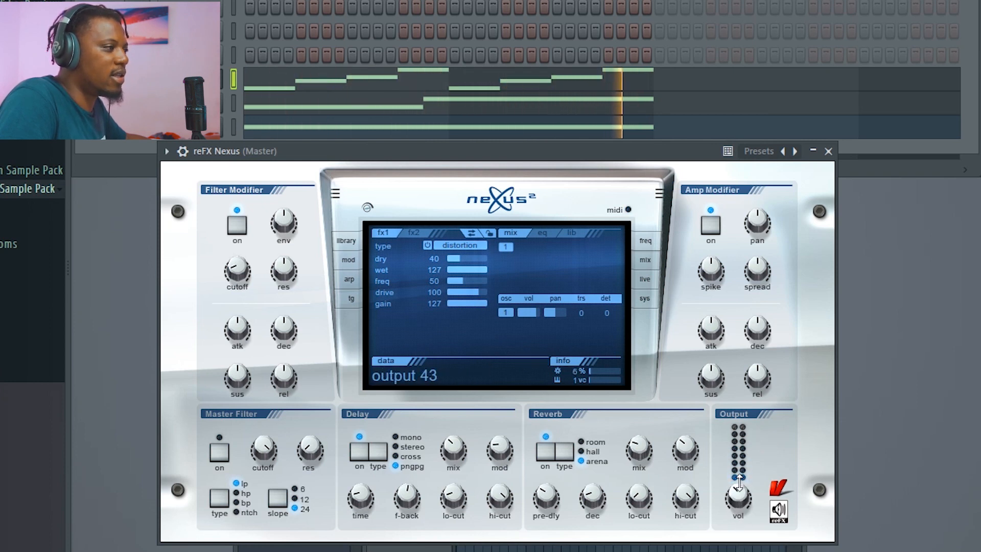
# Step: Solo the Z3TA+ 2 channel, open its plugin window and audition the bass on its own
pyautogui.click(93, 79)
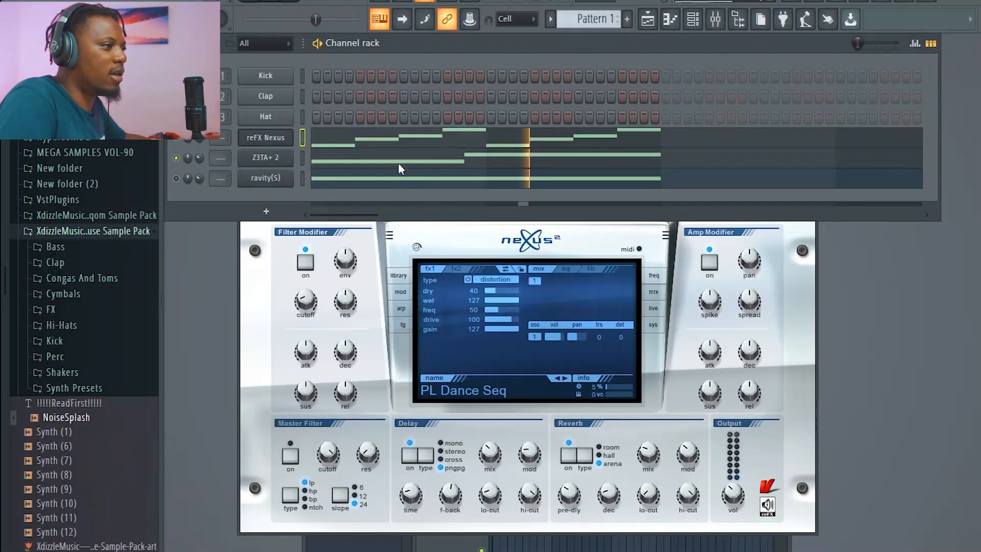
pyautogui.click(399, 164)
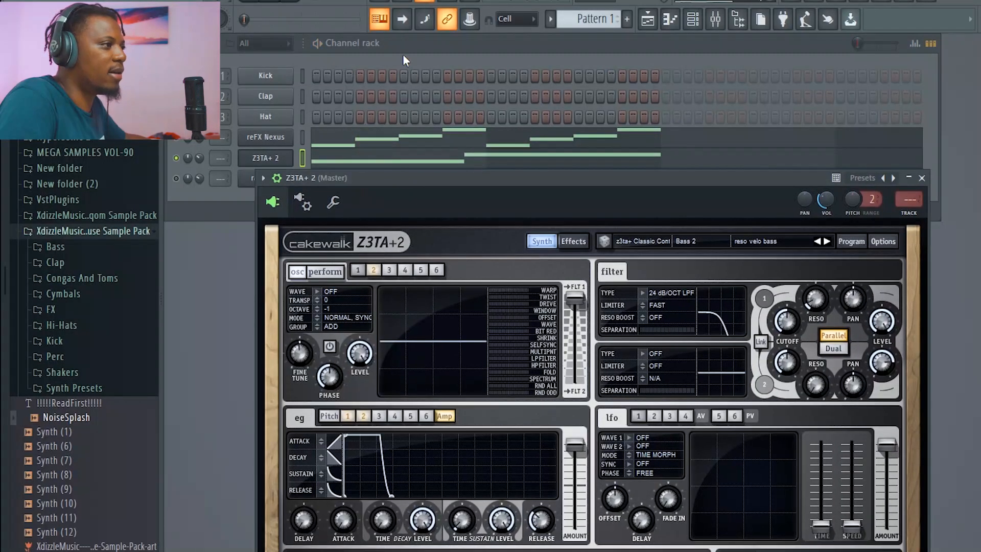
pyautogui.click(185, 183)
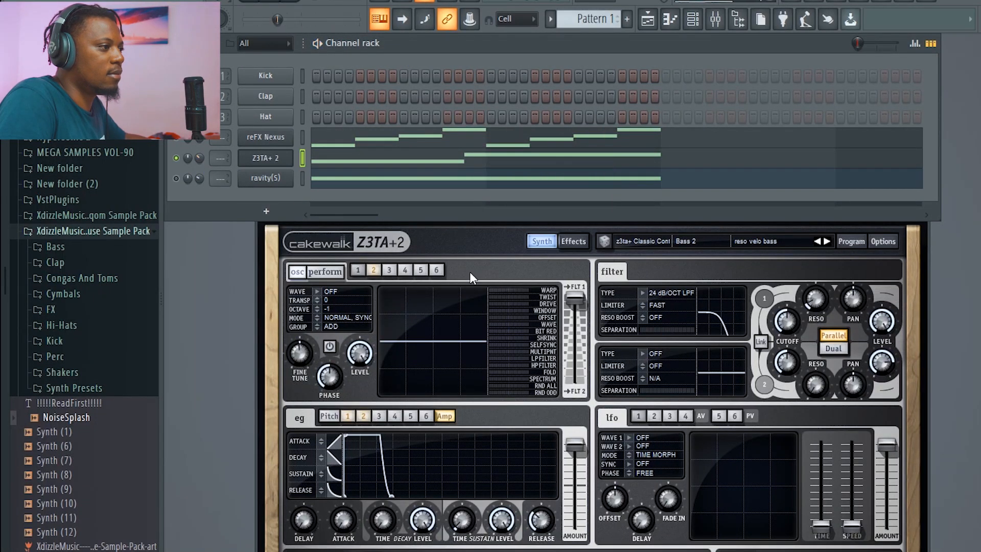
pyautogui.press('space')
pyautogui.click(475, 251)
pyautogui.moveTo(418, 179); pyautogui.dragTo(442, 183)
# Step: Place two Pattern 1 clips back to back on Track 1 of the playlist
pyautogui.click(648, 23)
pyautogui.click(500, 124)
pyautogui.scroll(3, 533, 79)
pyautogui.click(544, 126)
# Step: Bring the Z3TA+ 2 plugin back up and adjust its filter 1 cutoff to about 584 Hz
pyautogui.click(260, 109)
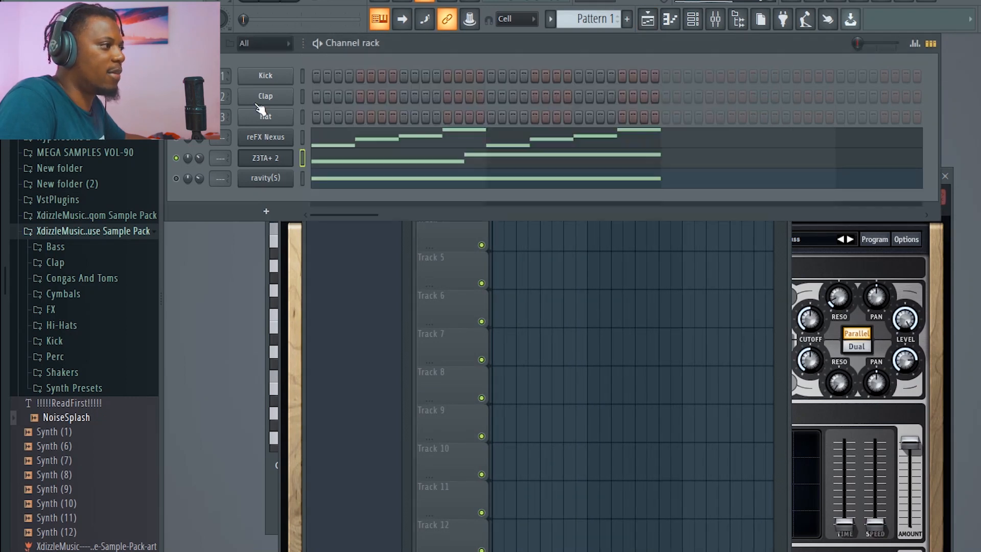
pyautogui.click(266, 160)
pyautogui.moveTo(574, 186); pyautogui.dragTo(598, 112)
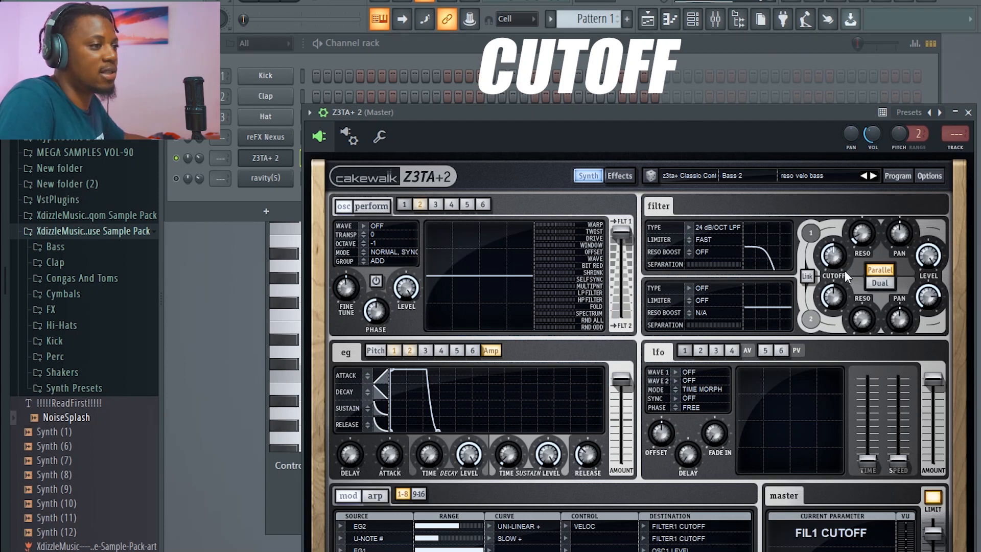
pyautogui.moveTo(835, 236); pyautogui.dragTo(833, 213)
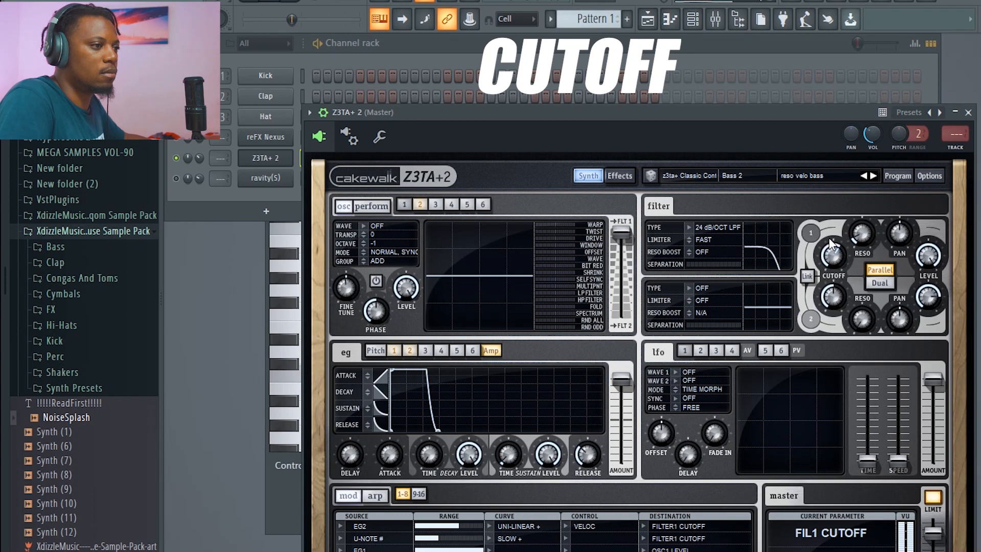
pyautogui.moveTo(831, 263); pyautogui.dragTo(828, 257)
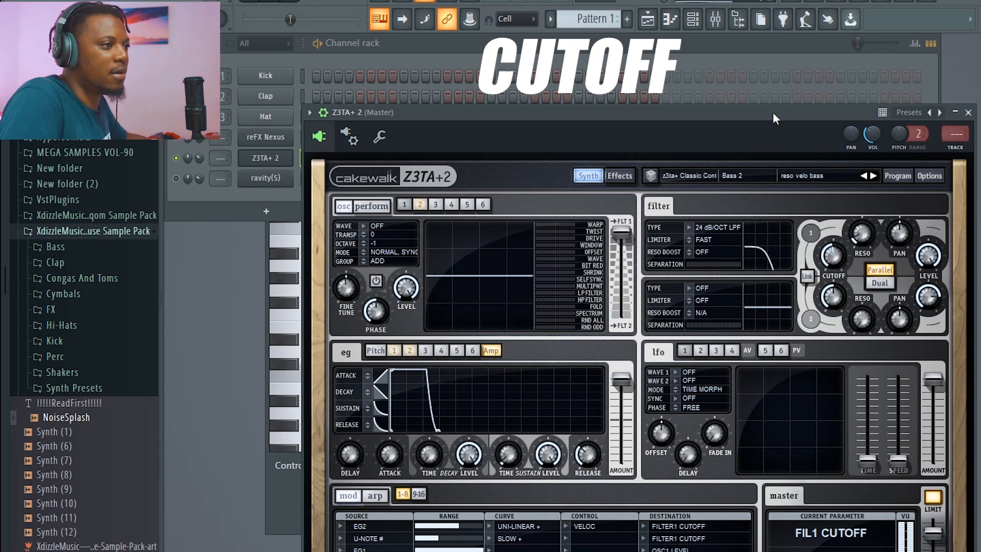
pyautogui.rightClick(833, 257)
pyautogui.click(839, 253)
pyautogui.moveTo(839, 253); pyautogui.dragTo(839, 250)
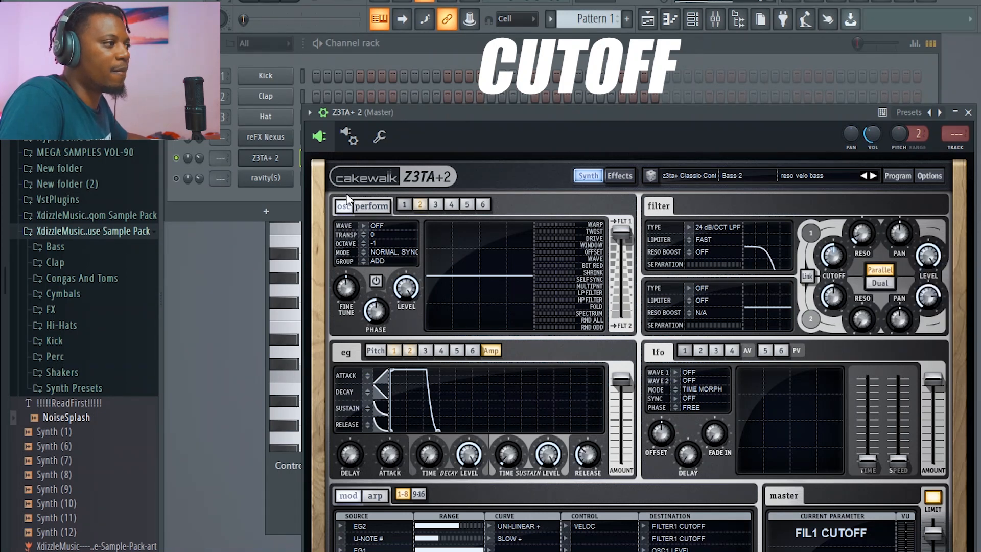
# Step: Browse the Z3TA+ 2 parameters and create an automation clip for Fil1 Cutoff
pyautogui.click(323, 113)
pyautogui.click(309, 113)
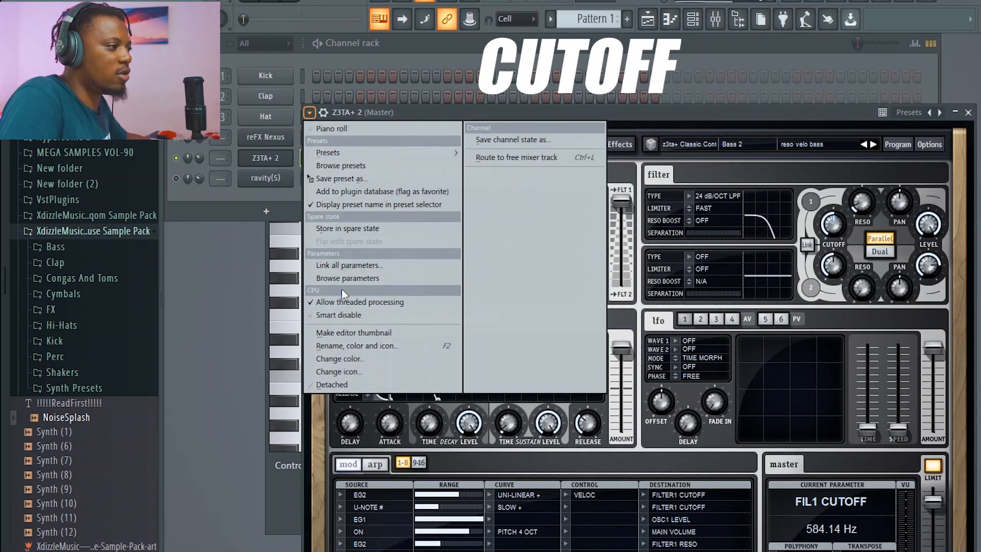
pyautogui.click(353, 277)
pyautogui.rightClick(76, 550)
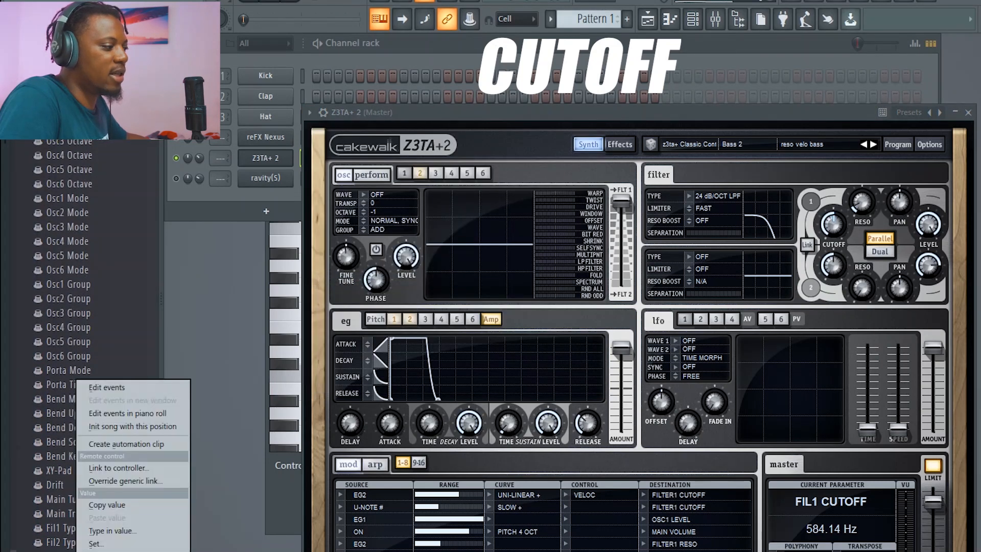
pyautogui.click(140, 443)
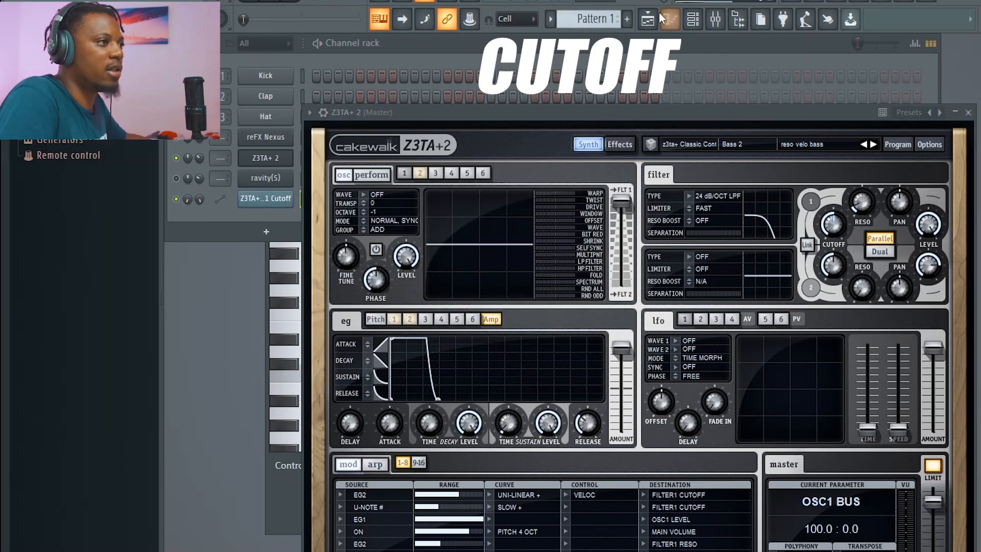
# Step: Shape the Fil1 Cutoff automation clip in the playlist with peaks at bars 2 and 3, a dip between them and a drop at bar 3
pyautogui.click(648, 19)
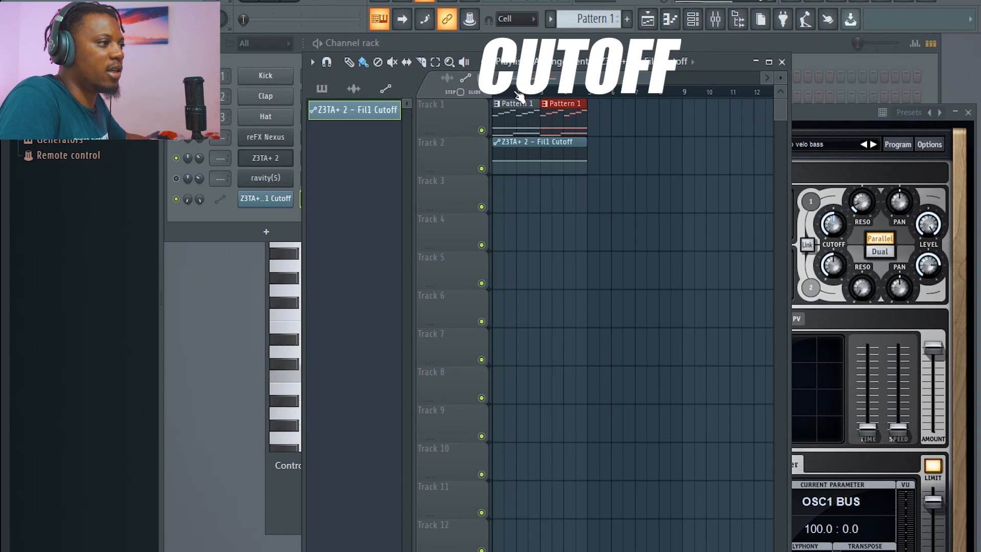
pyautogui.scroll(3, 519, 95)
pyautogui.click(545, 160)
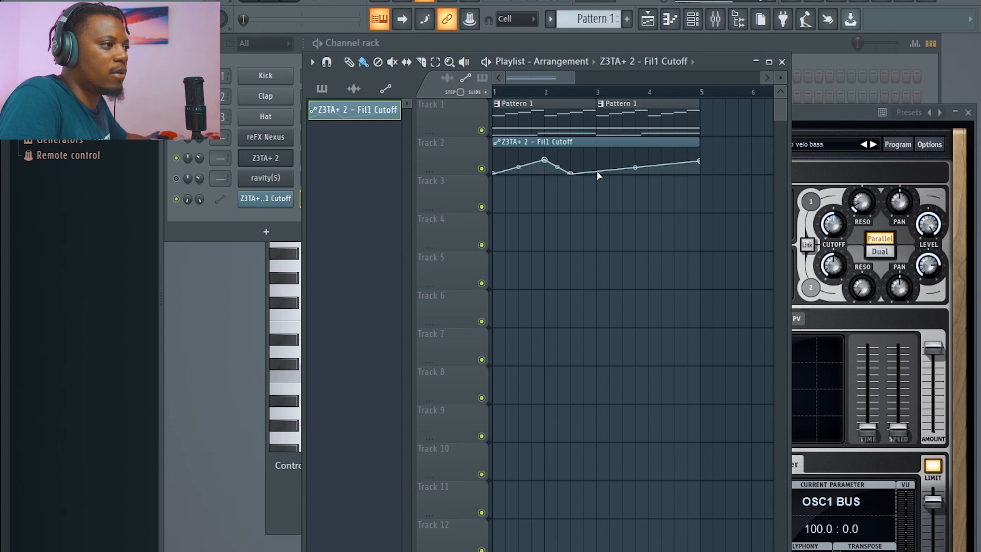
pyautogui.moveTo(600, 176); pyautogui.dragTo(600, 159)
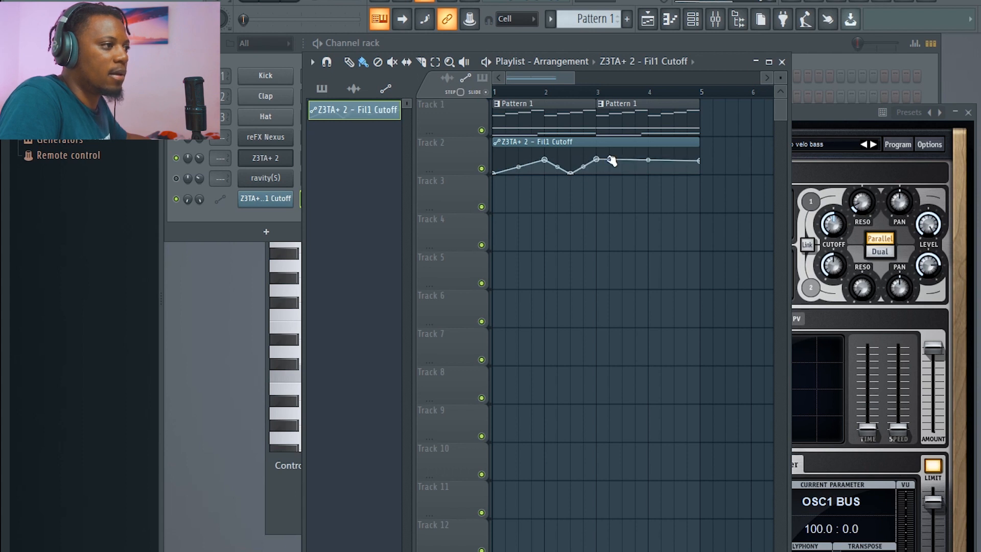
# Step: Play the arrangement from the start and raise the cutoff automation's low point between bars 2 and 3
pyautogui.press('space')
pyautogui.click(492, 93)
pyautogui.press('space')
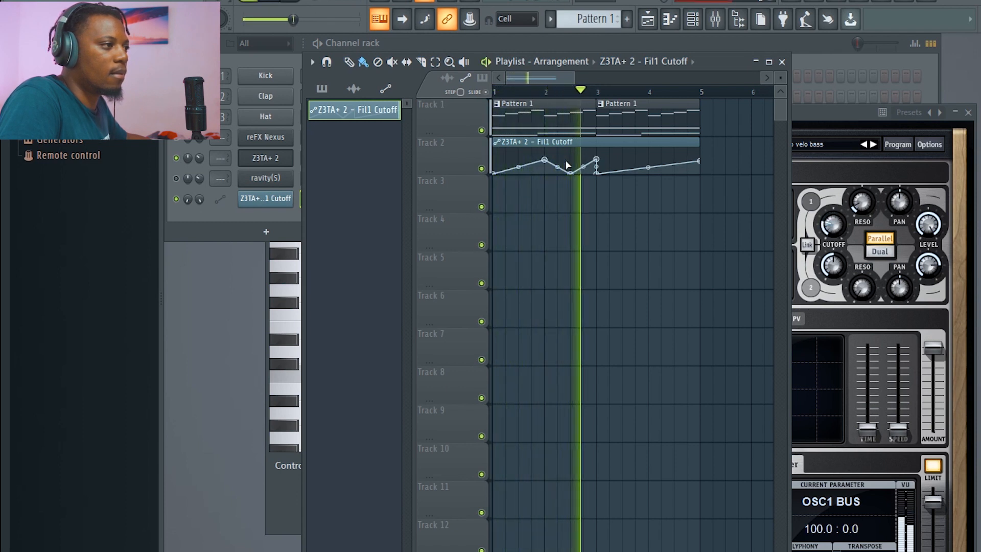
pyautogui.moveTo(571, 172); pyautogui.dragTo(571, 166)
pyautogui.press('space')
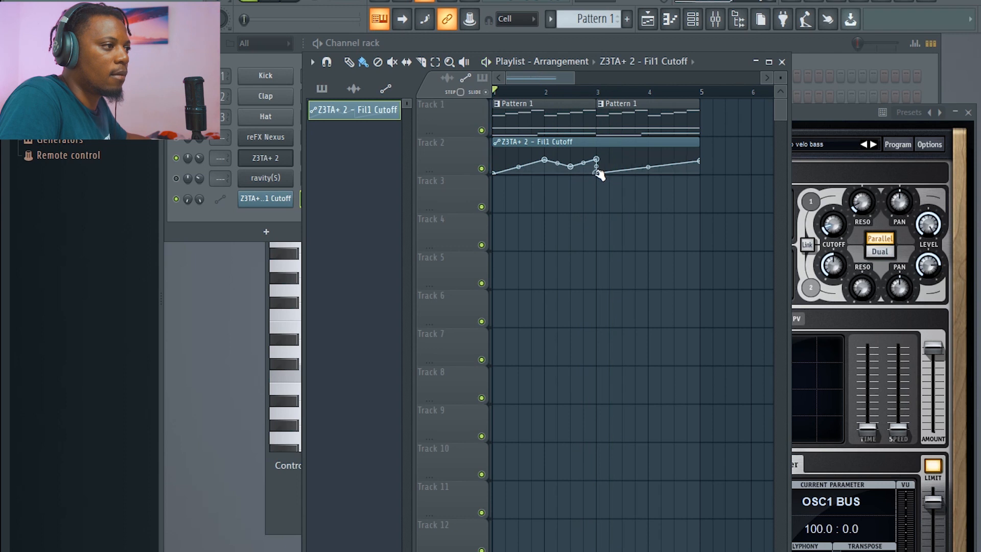
# Step: Enlarge Track 2 in the playlist and raise the Fil1 Cutoff automation's peak at bar 3 while the arrangement plays
pyautogui.moveTo(456, 174); pyautogui.dragTo(497, 264)
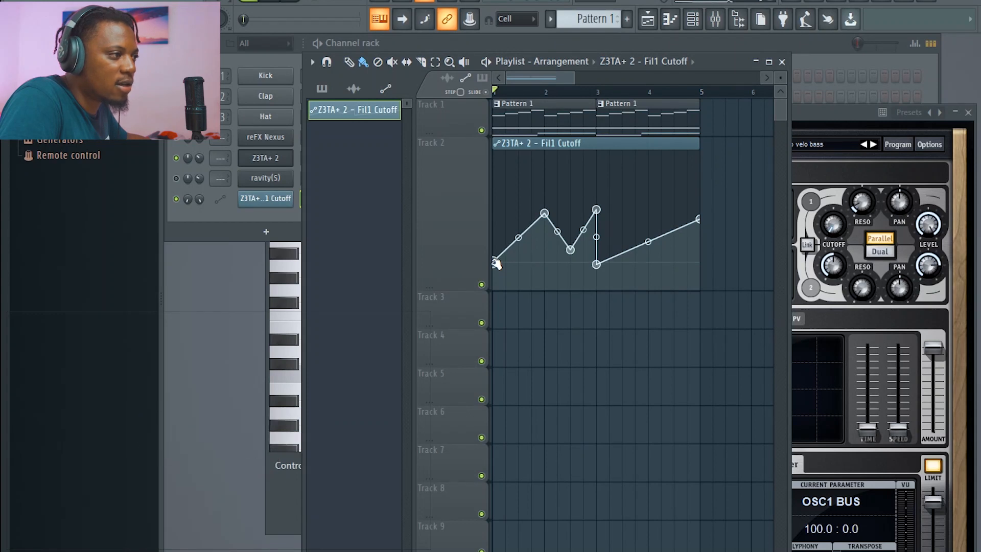
pyautogui.press('space')
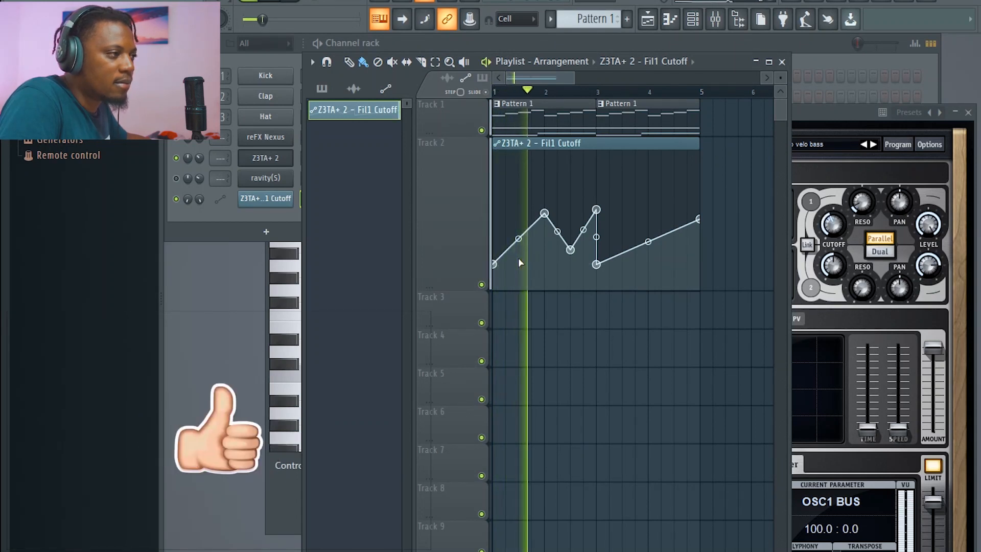
pyautogui.moveTo(597, 210); pyautogui.dragTo(603, 165)
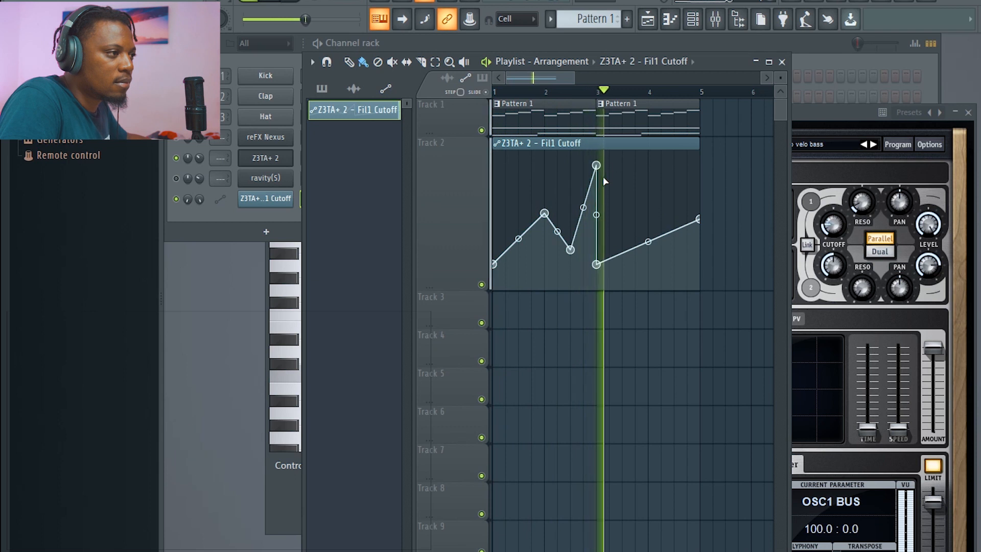
# Step: Add a peak at bar 4 and a dip midway to bar 5 in the cutoff automation, and shift the dip after bar 2 earlier
pyautogui.rightClick(656, 235)
pyautogui.moveTo(659, 176); pyautogui.dragTo(659, 172)
pyautogui.rightClick(684, 247)
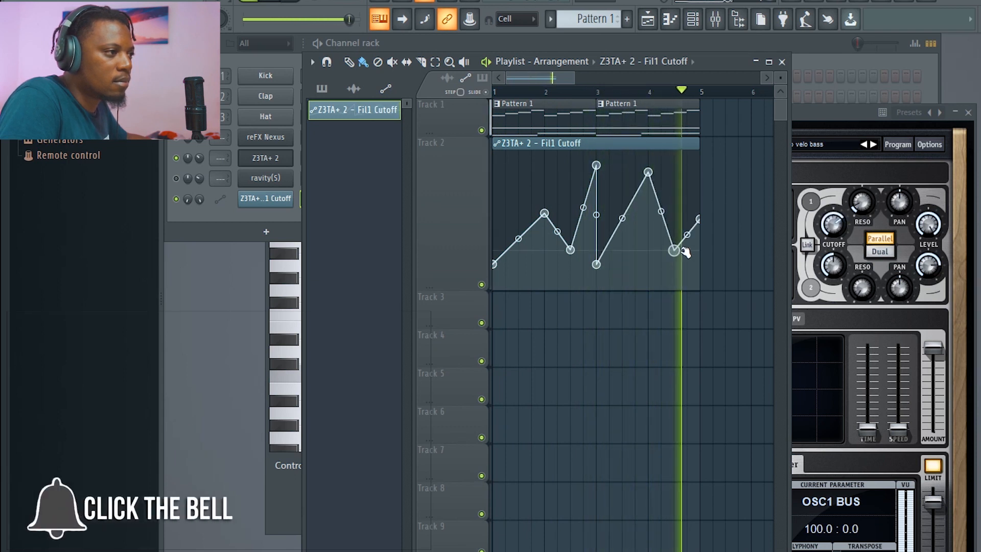
pyautogui.moveTo(686, 246)
pyautogui.mouseDown()
pyautogui.moveTo(694, 240)
pyautogui.moveTo(675, 241)
pyautogui.mouseUp()
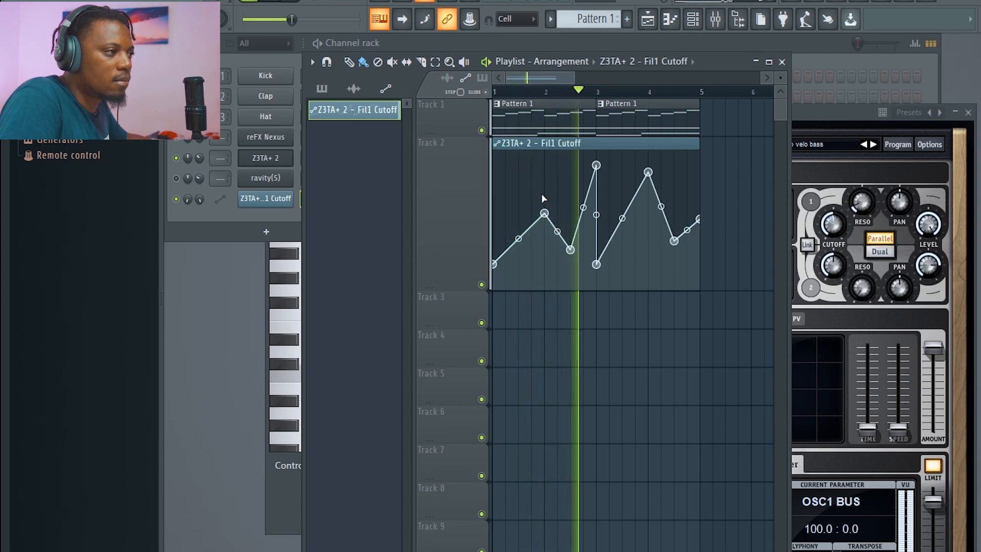
pyautogui.moveTo(570, 249); pyautogui.dragTo(558, 250)
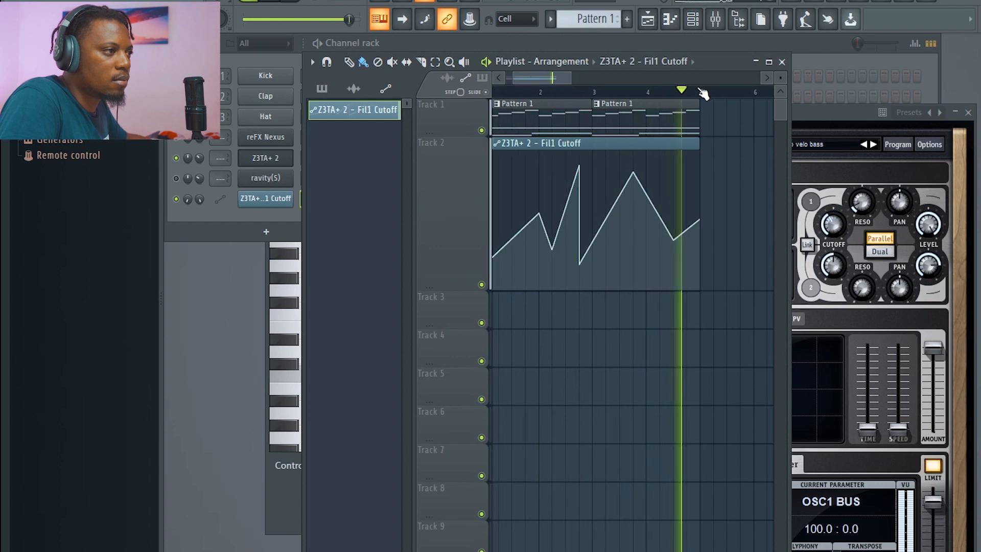
# Step: Add two sharp, closely spaced peaks to the Fil1 Cutoff automation in the first half of bar 1
pyautogui.scroll(2, 670, 94)
pyautogui.scroll(-2, 670, 93)
pyautogui.scroll(3, 517, 99)
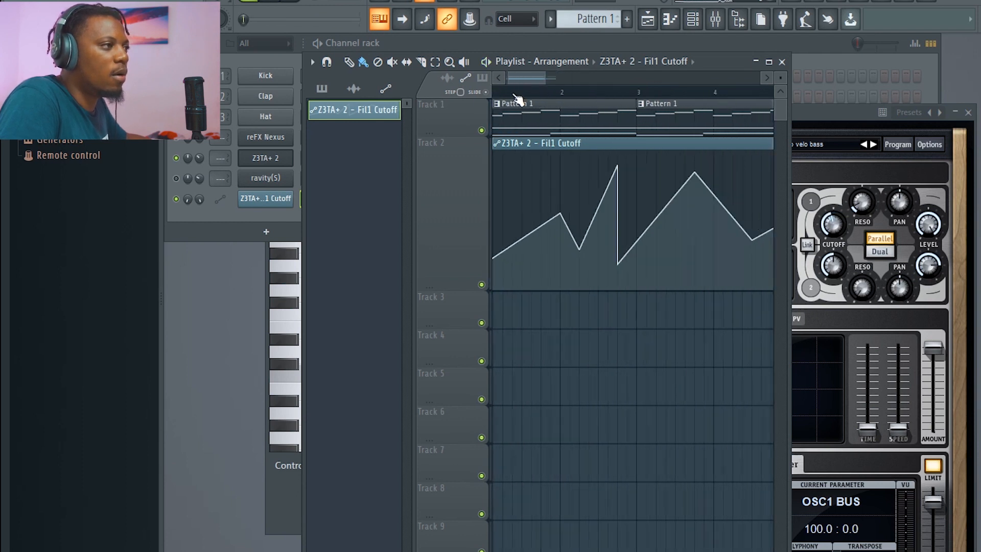
pyautogui.moveTo(517, 78); pyautogui.dragTo(486, 78)
pyautogui.scroll(3, 530, 98)
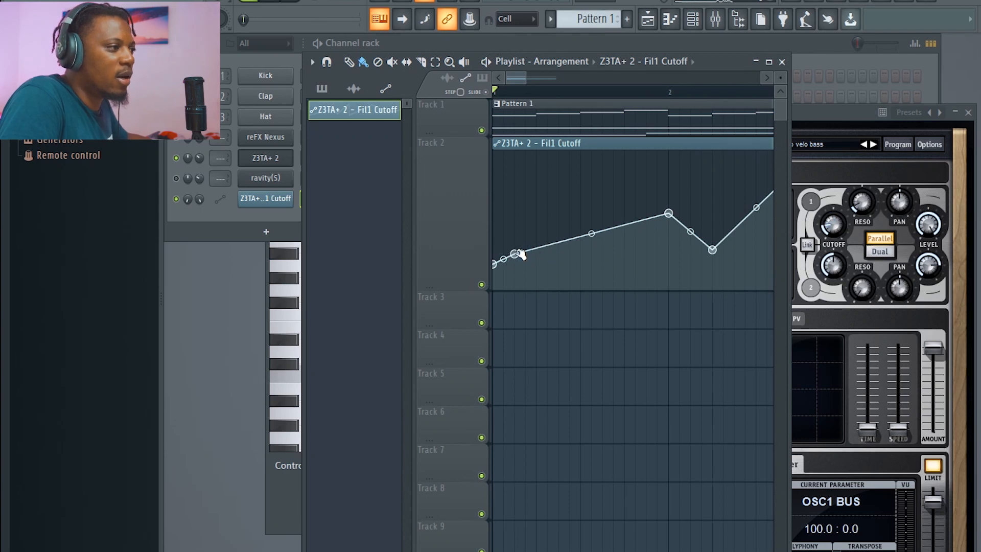
pyautogui.moveTo(528, 252); pyautogui.dragTo(581, 257)
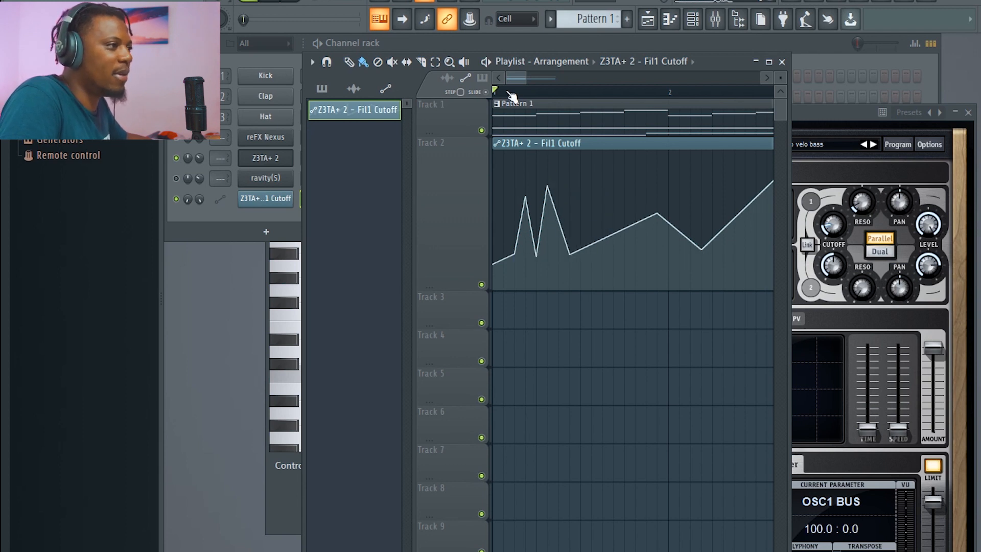
# Step: Review the whole Fil1 Cutoff automation clip and play the arrangement from the start to hear it
pyautogui.scroll(-5, 522, 97)
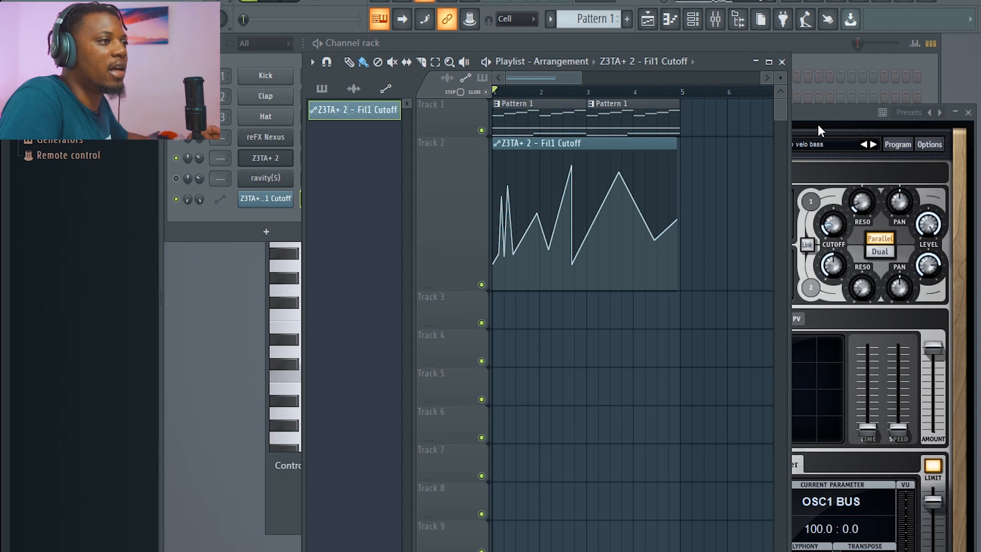
pyautogui.scroll(-5, 784, 78)
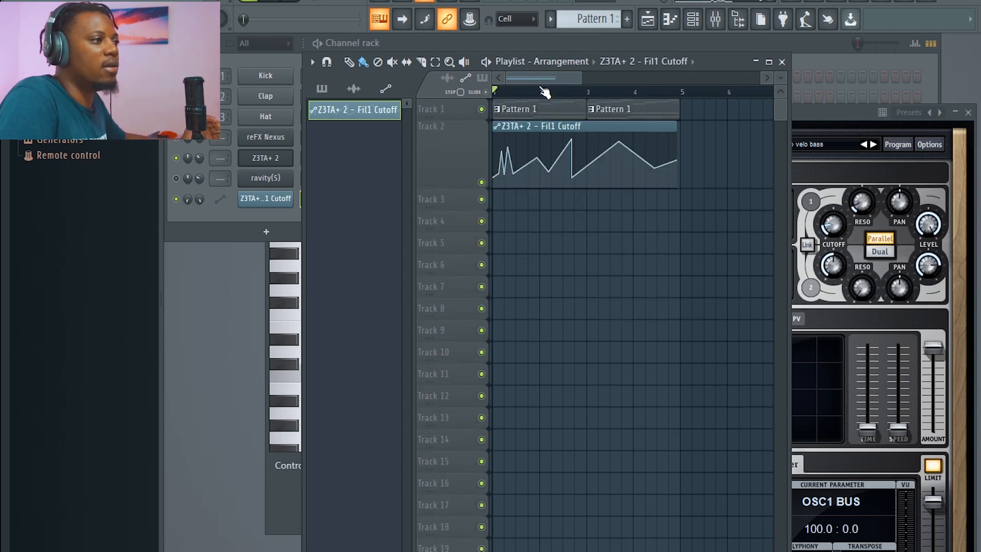
pyautogui.scroll(3, 530, 96)
pyautogui.scroll(-4, 531, 97)
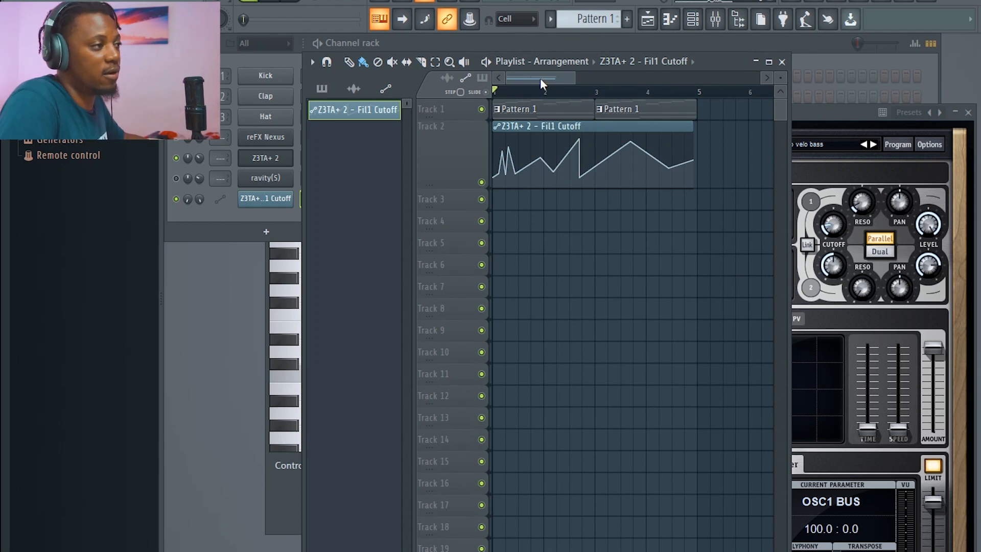
pyautogui.press('space')
pyautogui.scroll(1, 530, 94)
pyautogui.scroll(1, 531, 95)
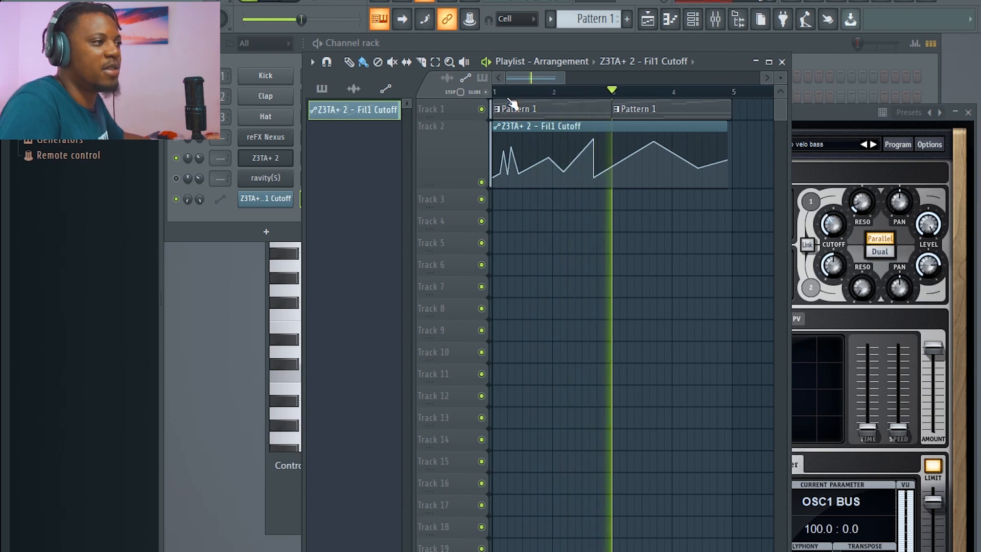
pyautogui.press('space')
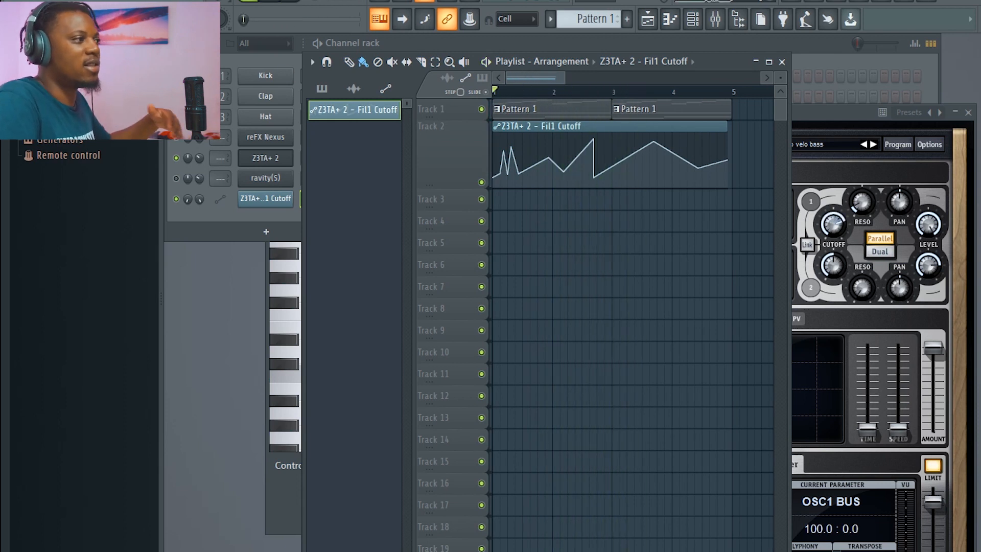
# Step: Mute the Z3TA+ 2 channel in the channel rack, unmute ravity(S), and play the beat
pyautogui.press('F6')
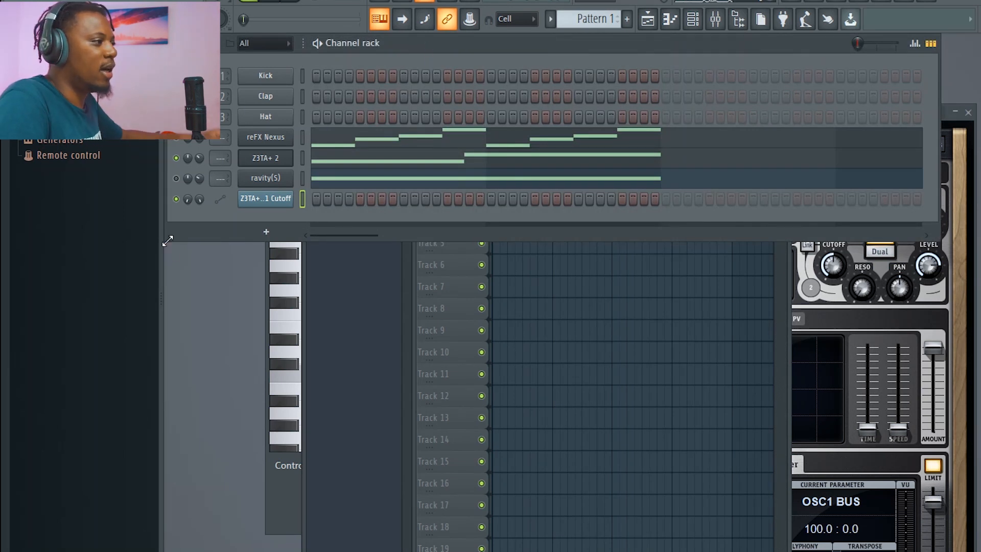
pyautogui.click(176, 158)
pyautogui.press('space')
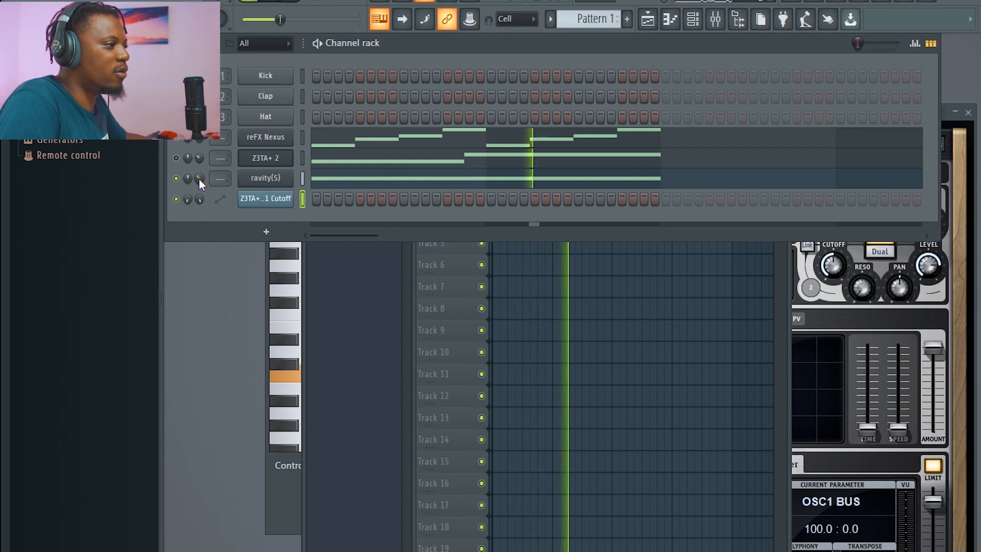
pyautogui.press('space')
# Step: Open the ravity(S) plugin with its detailed channel settings and route it to mixer track 4
pyautogui.click(265, 178)
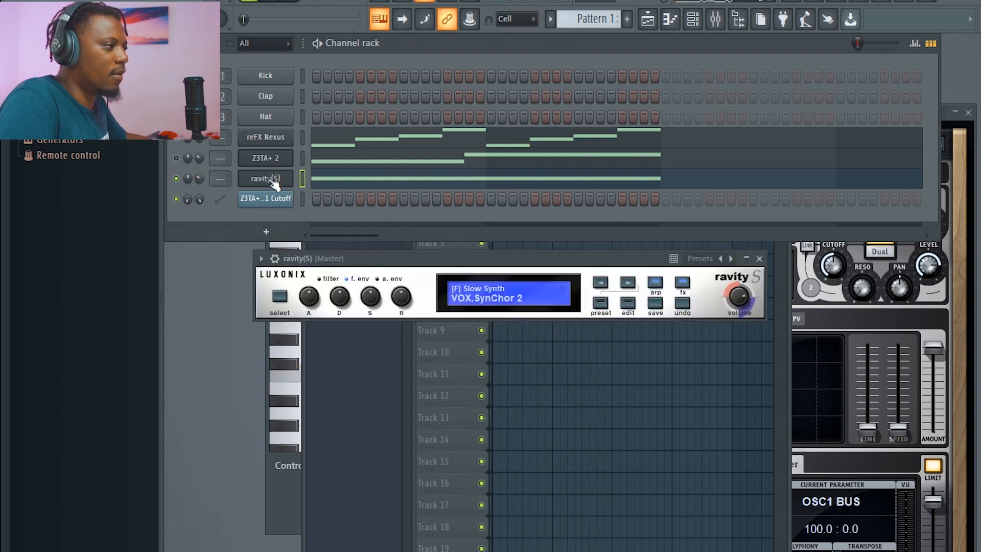
pyautogui.click(274, 258)
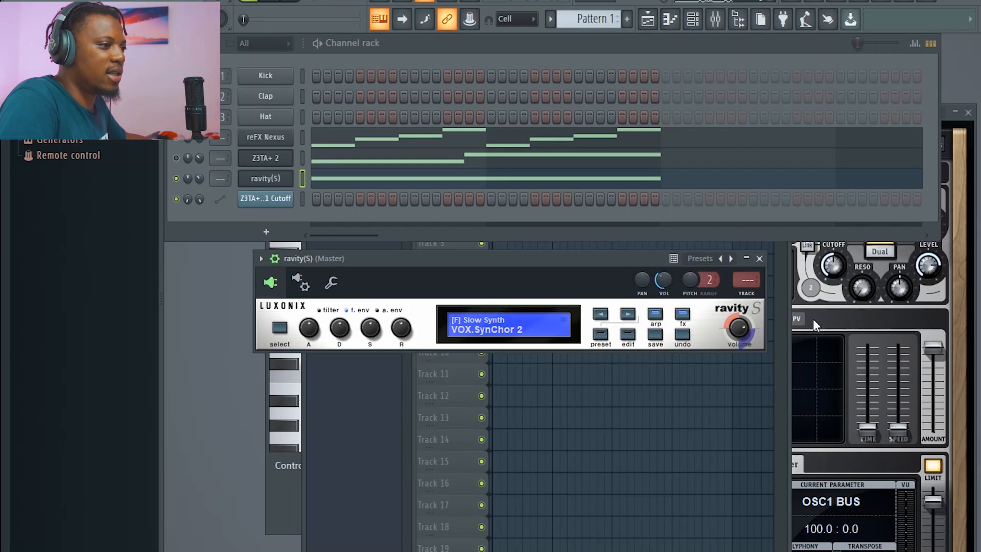
pyautogui.click(743, 295)
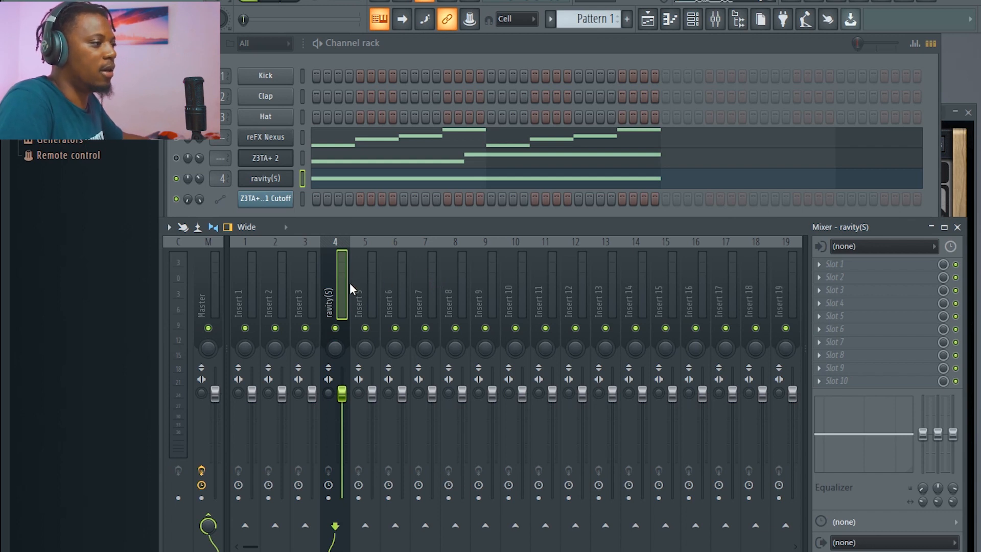
# Step: Load Effector into slot 3 of the ravity(S) mixer track and toggle the mixer's Detached option to keep the Effector window in front
pyautogui.click(863, 290)
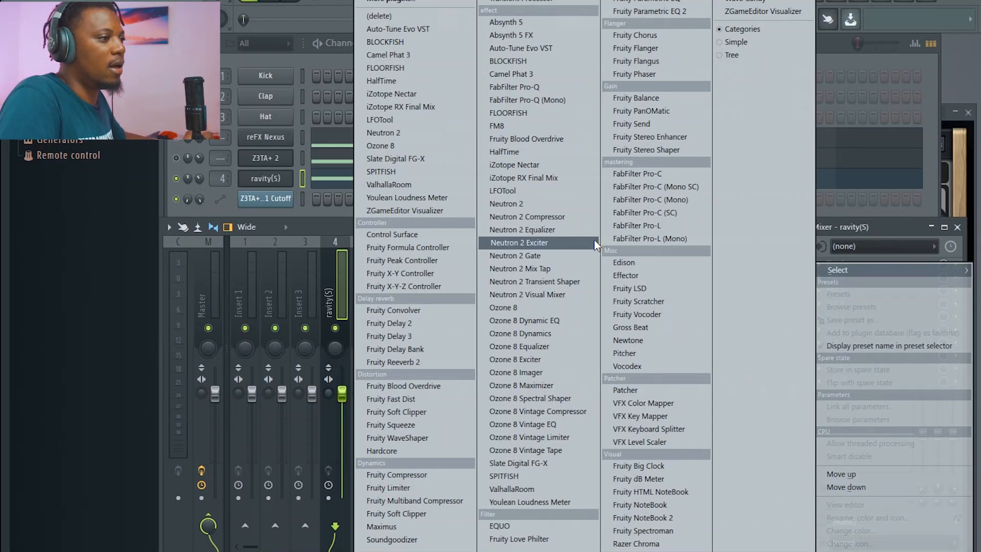
pyautogui.click(650, 278)
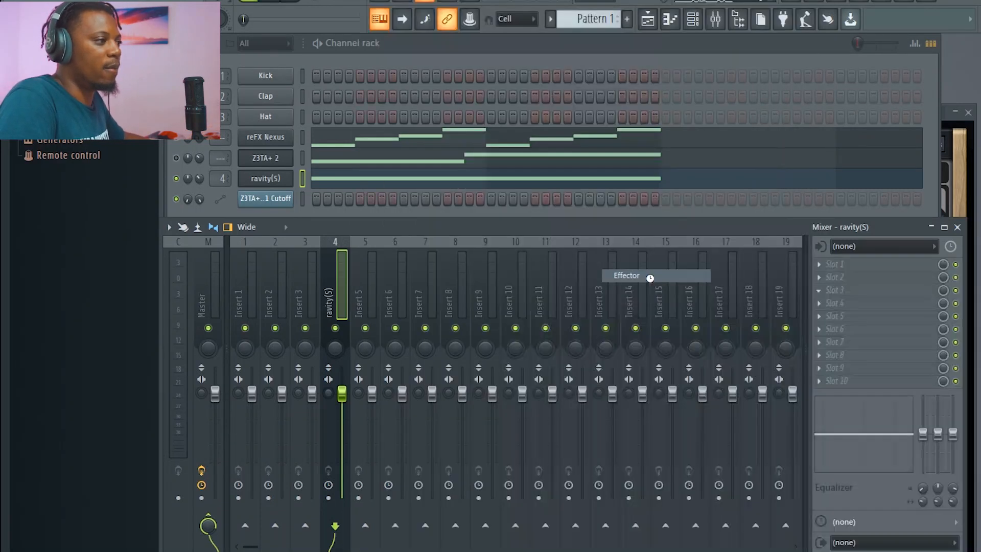
pyautogui.moveTo(429, 170); pyautogui.dragTo(639, 32)
pyautogui.click(170, 227)
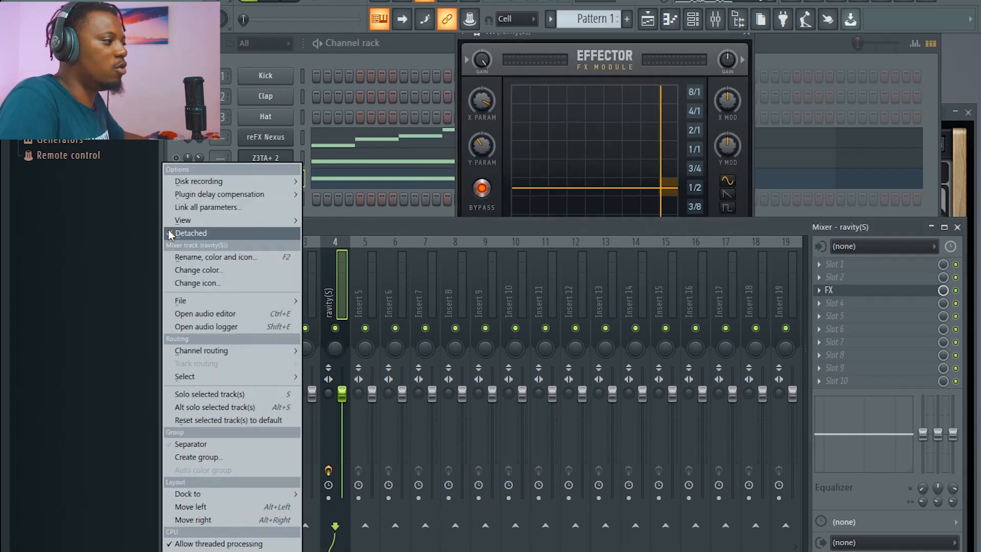
pyautogui.click(214, 233)
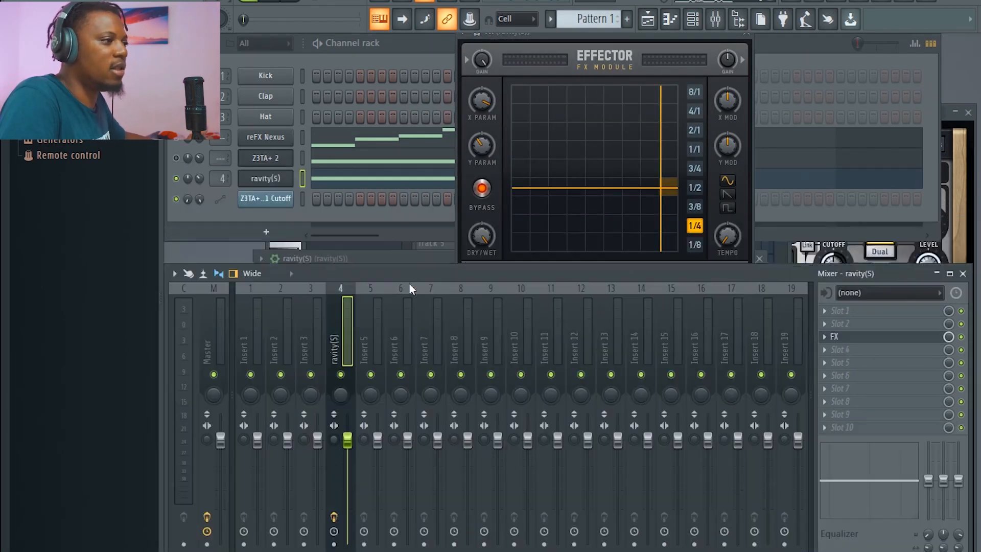
pyautogui.moveTo(627, 34); pyautogui.dragTo(662, 83)
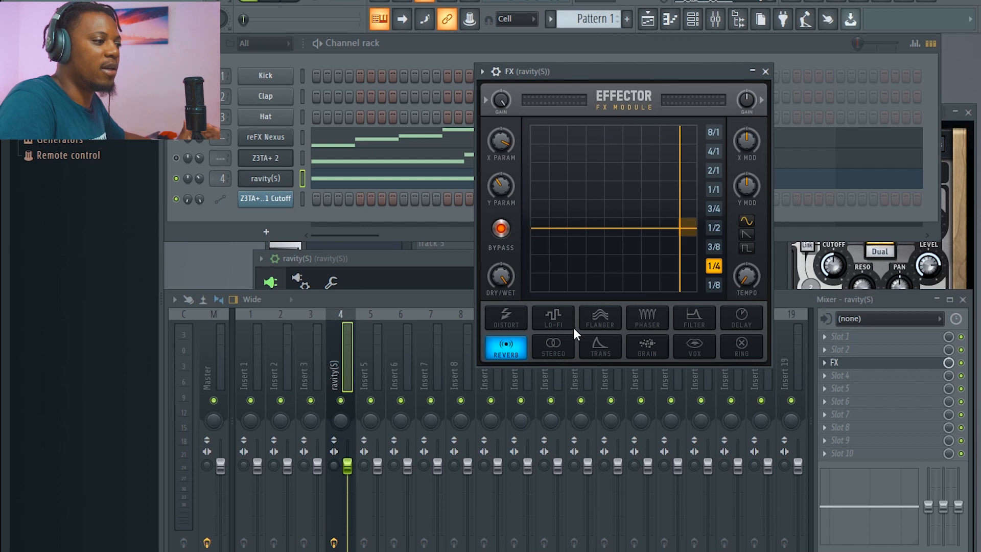
# Step: Switch Effector to the Trans effect, turn its bypass off, and set the X and Y parameters near the middle of the pad
pyautogui.click(600, 348)
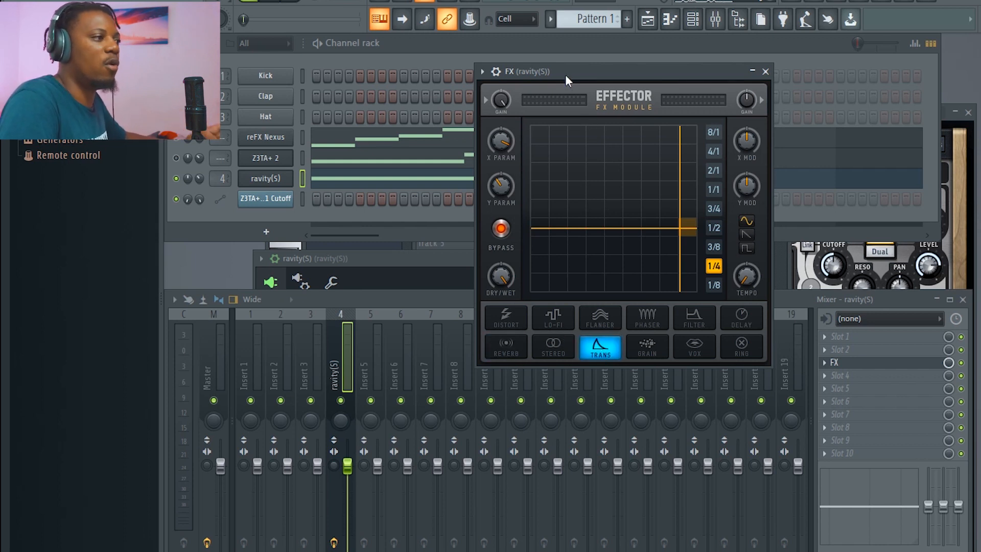
pyautogui.moveTo(588, 71); pyautogui.dragTo(616, 116)
pyautogui.press('space')
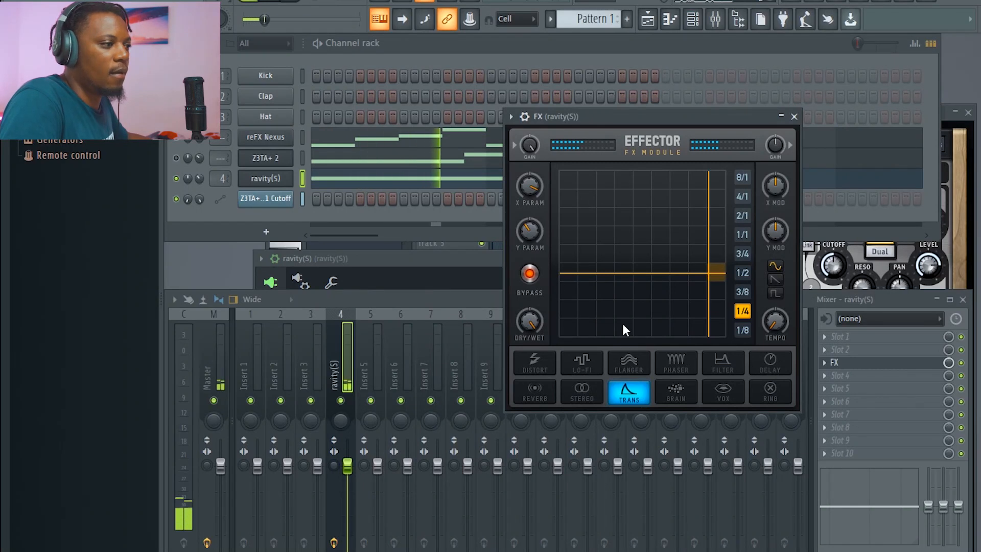
pyautogui.click(530, 274)
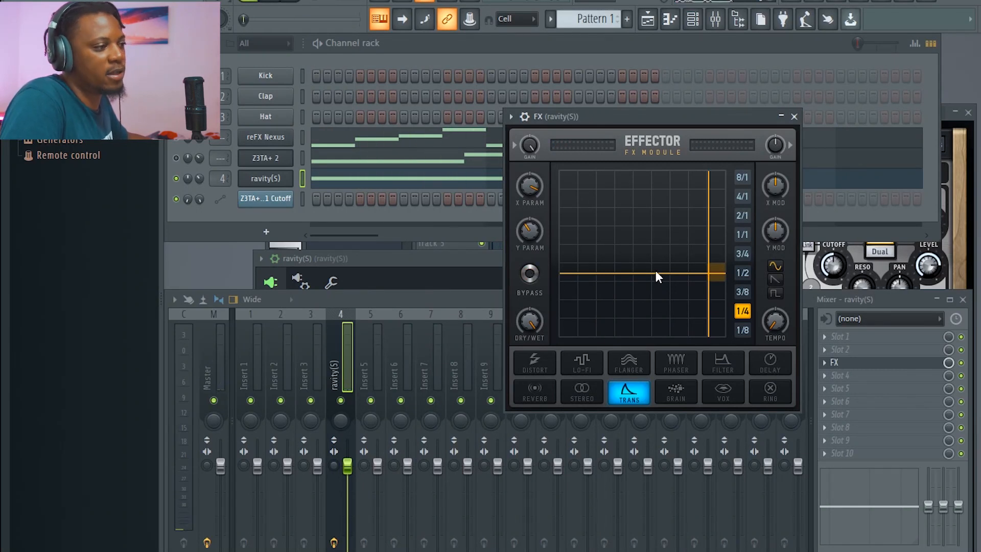
pyautogui.moveTo(686, 284); pyautogui.dragTo(642, 259)
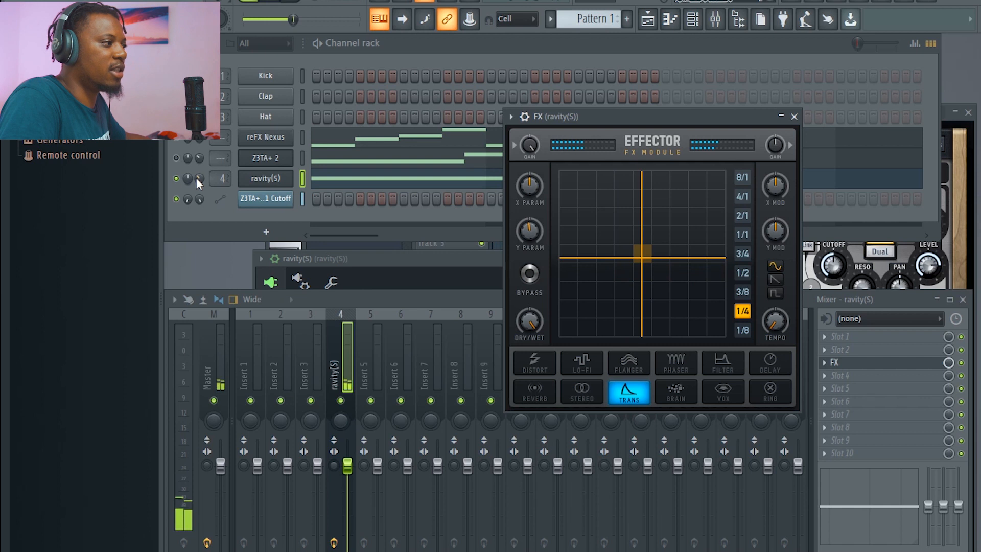
# Step: Raise the ravity(S) channel volume and set Effector's speed to 1/1 after trying 1/2
pyautogui.moveTo(198, 179); pyautogui.dragTo(198, 166)
pyautogui.click(514, 288)
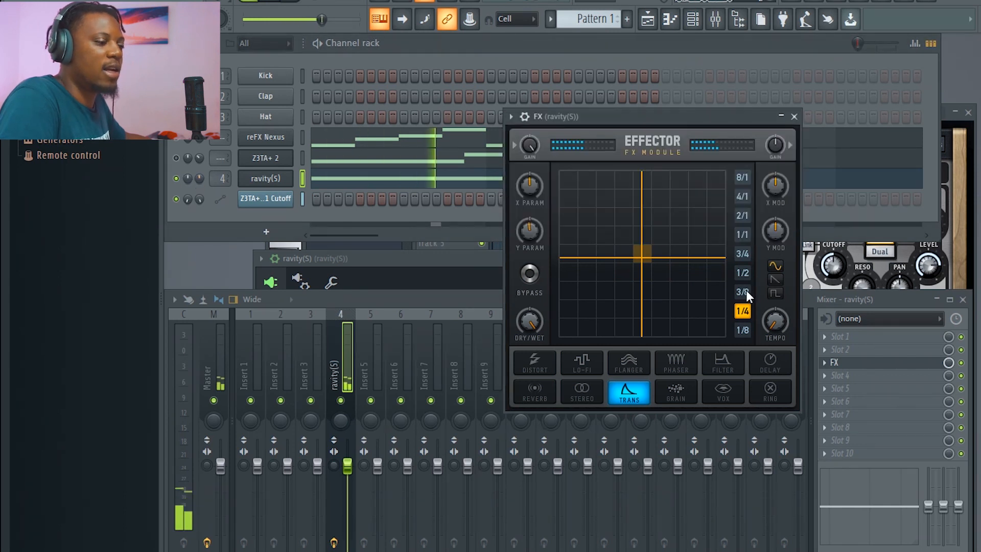
pyautogui.click(743, 274)
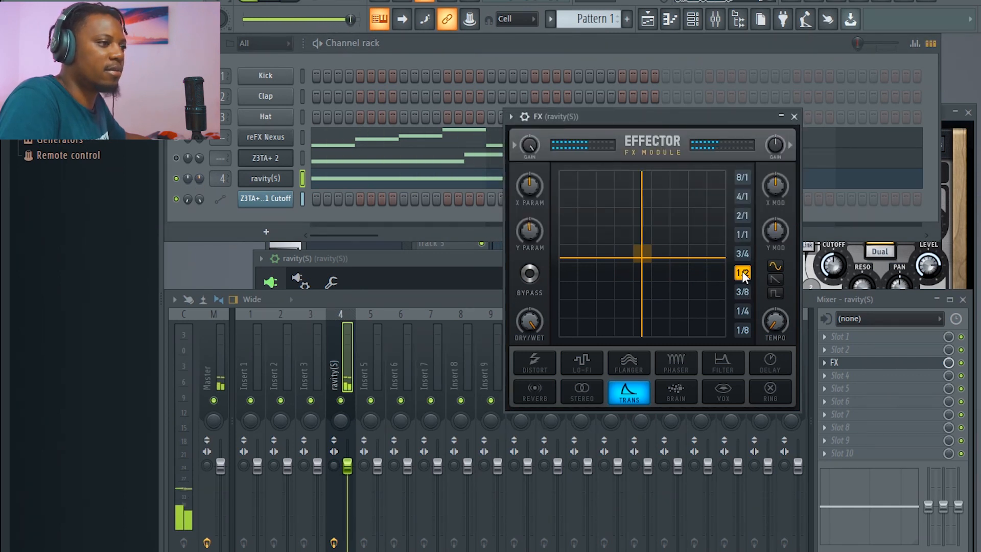
pyautogui.click(743, 235)
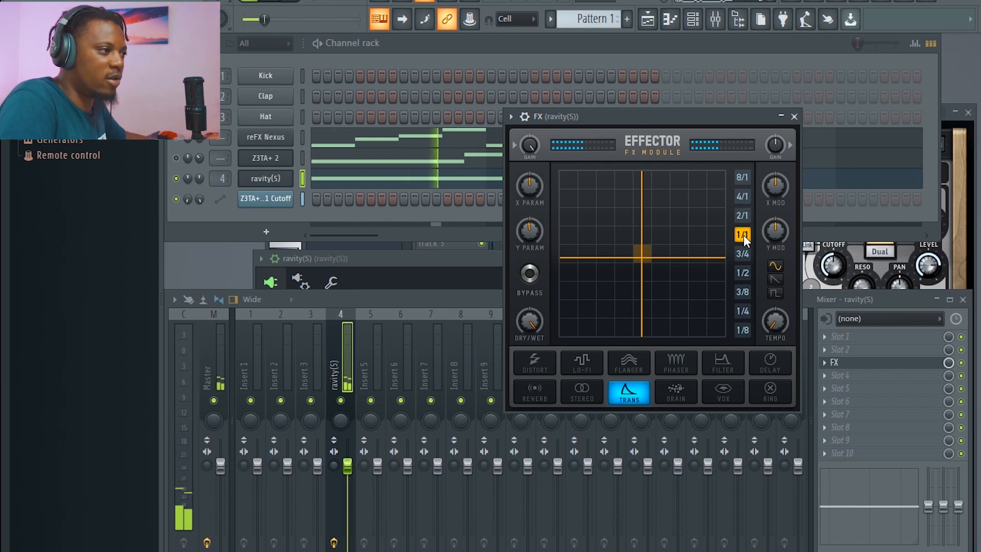
# Step: Unmute the Z3TA+ 2 channel and play the beat with the ravity(S) layer, keeping the Effector window in view
pyautogui.press('space')
pyautogui.click(176, 159)
pyautogui.press('space')
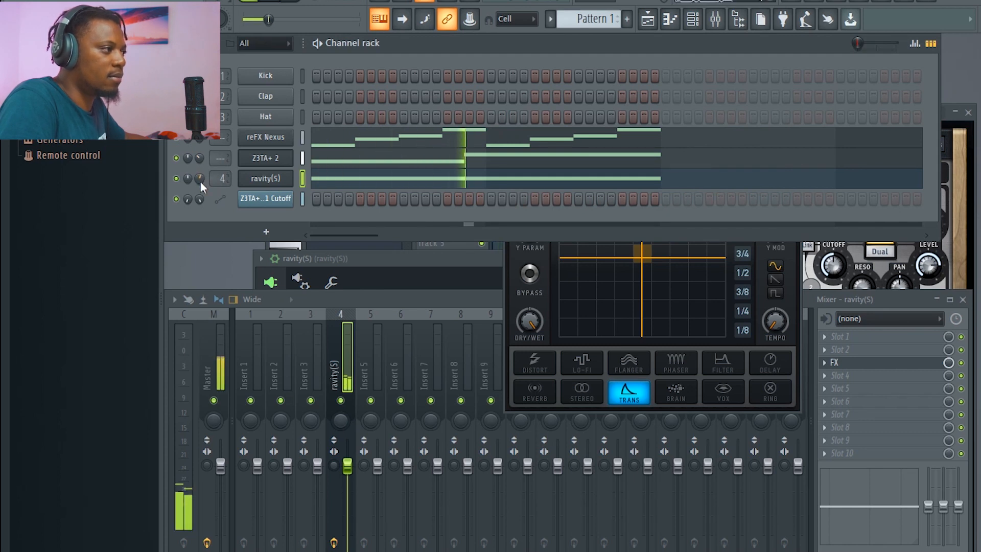
pyautogui.click(506, 276)
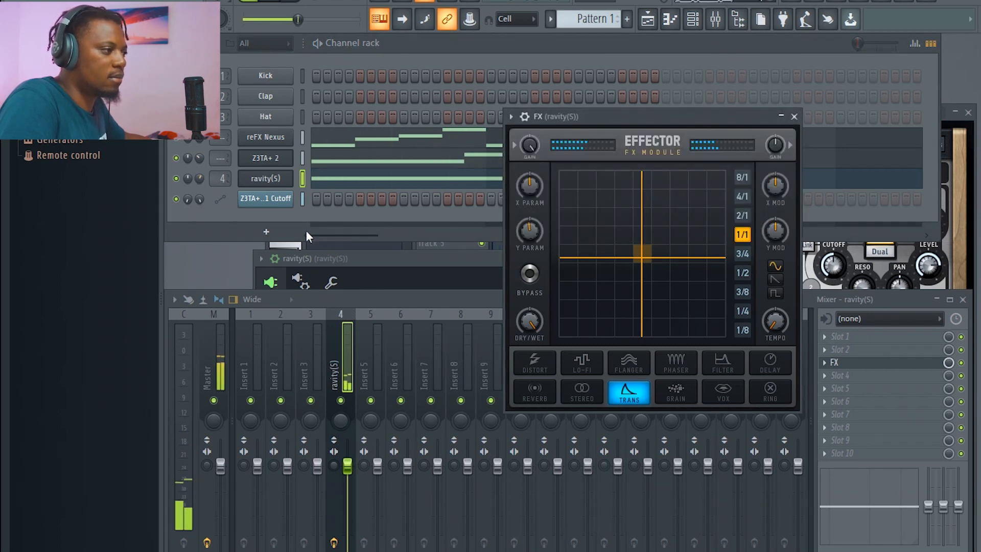
pyautogui.moveTo(634, 119); pyautogui.dragTo(677, 173)
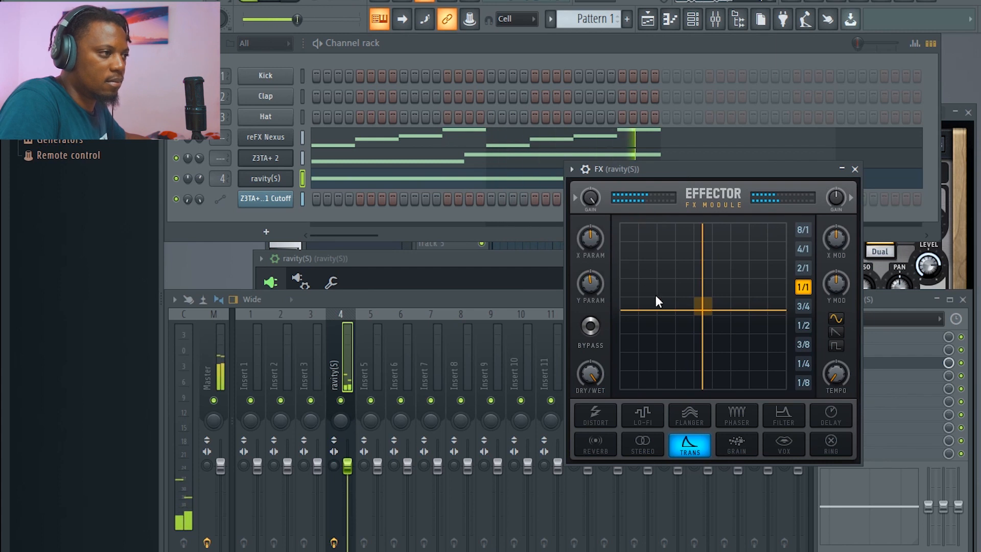
pyautogui.press('space')
pyautogui.moveTo(708, 173); pyautogui.dragTo(607, 164)
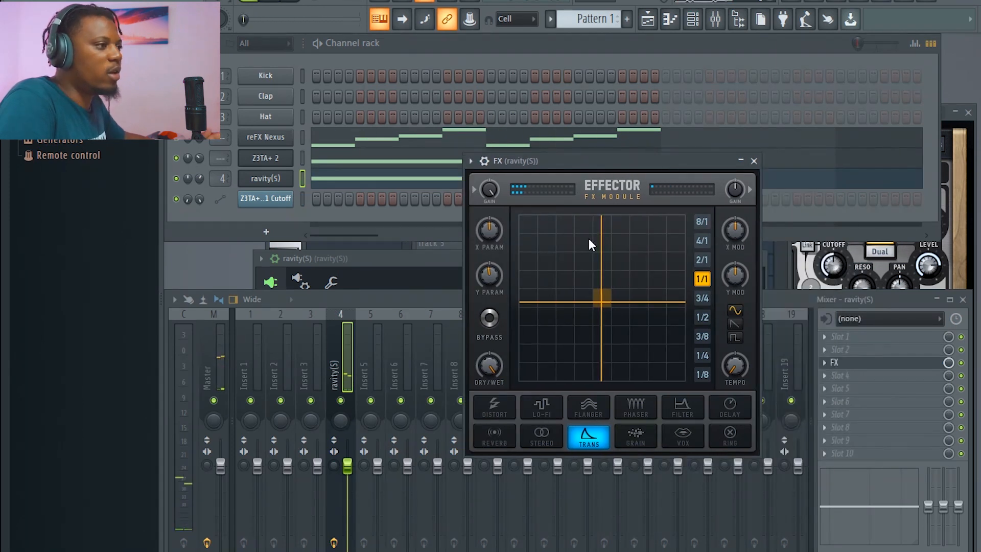
# Step: Audition Effector's Distort and Phaser effects on the ravity(S) sound during playback, and switch back to the Trans effect
pyautogui.click(492, 411)
pyautogui.press('space')
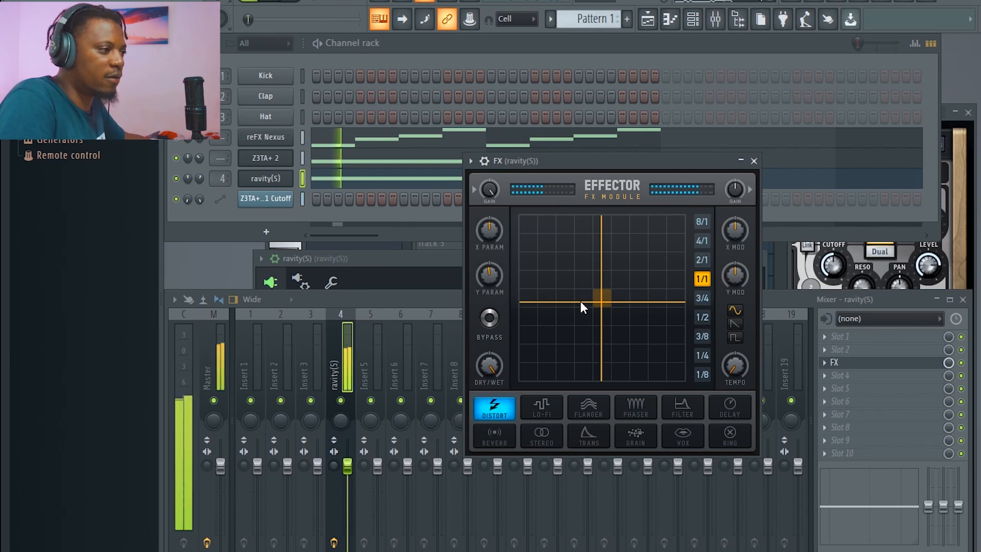
pyautogui.click(200, 179)
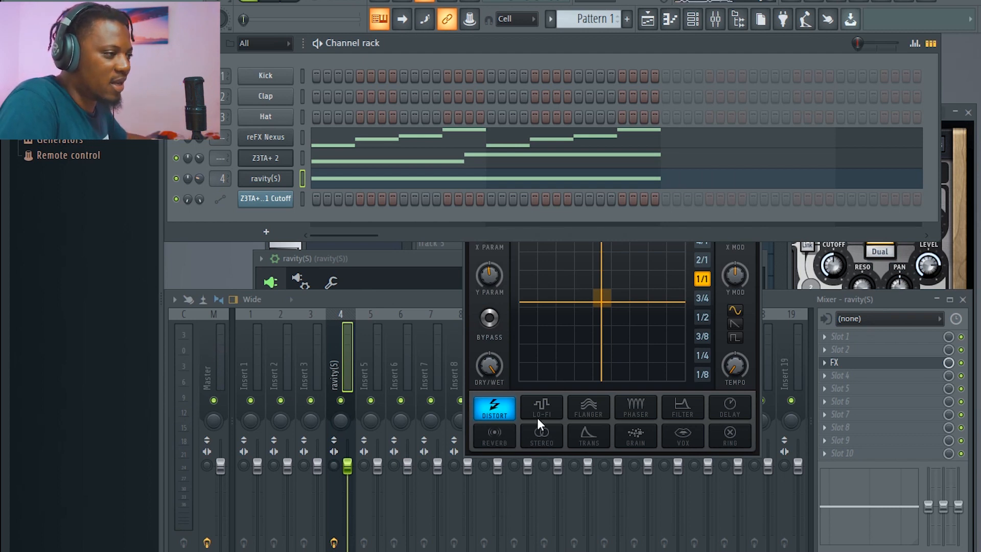
pyautogui.click(635, 409)
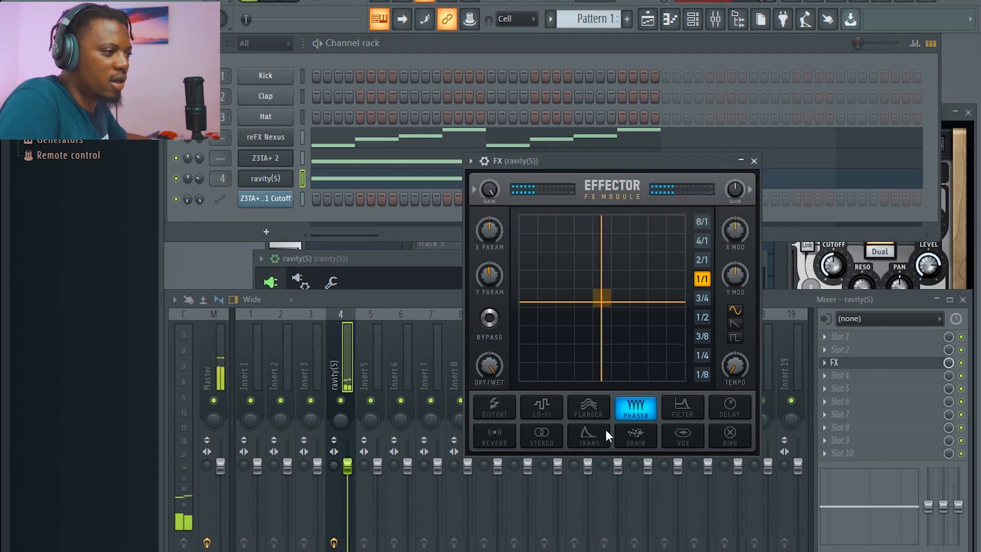
pyautogui.click(589, 438)
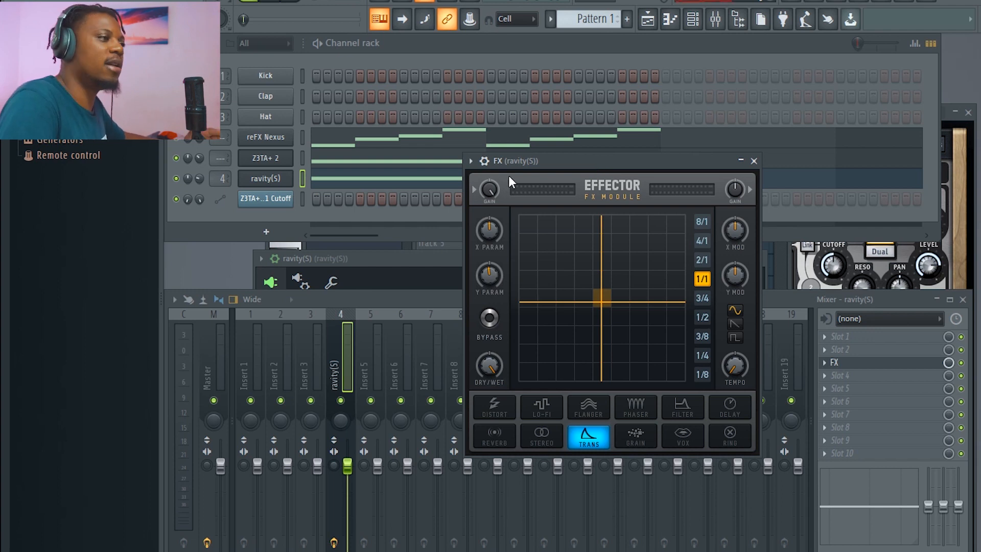
# Step: Bring the channel rack to the front, play the beat to hear the Trans effect on ravity(S), and stop playback
pyautogui.click(444, 46)
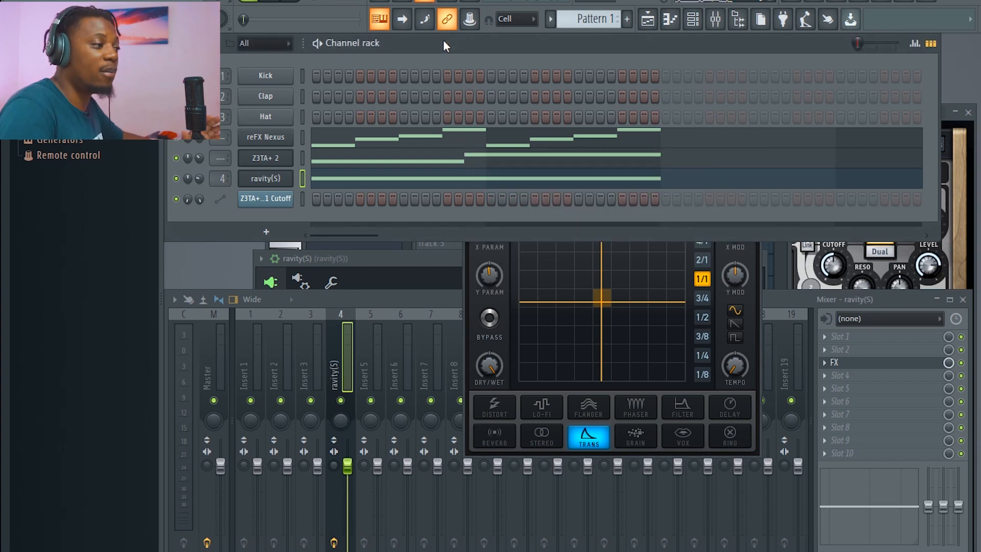
pyautogui.press('space')
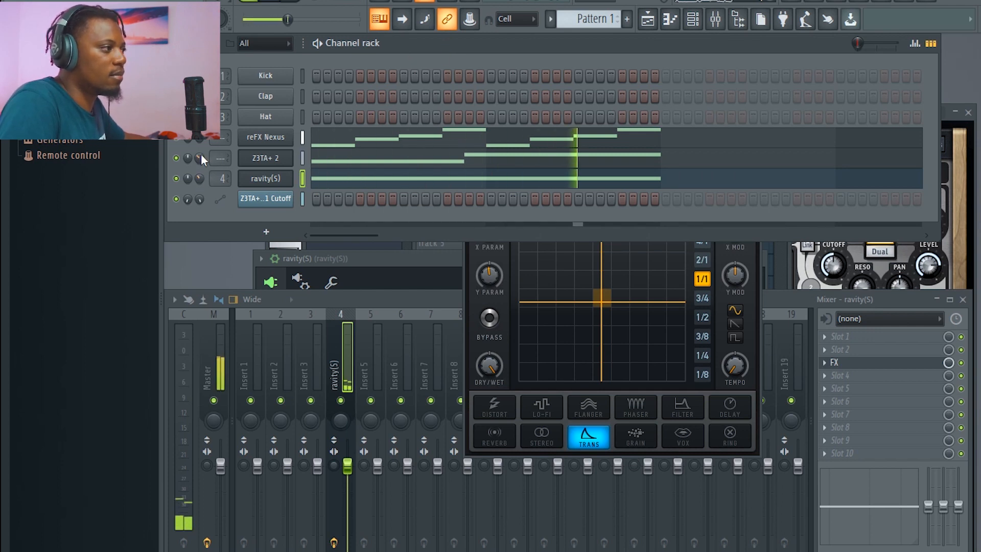
pyautogui.press('space')
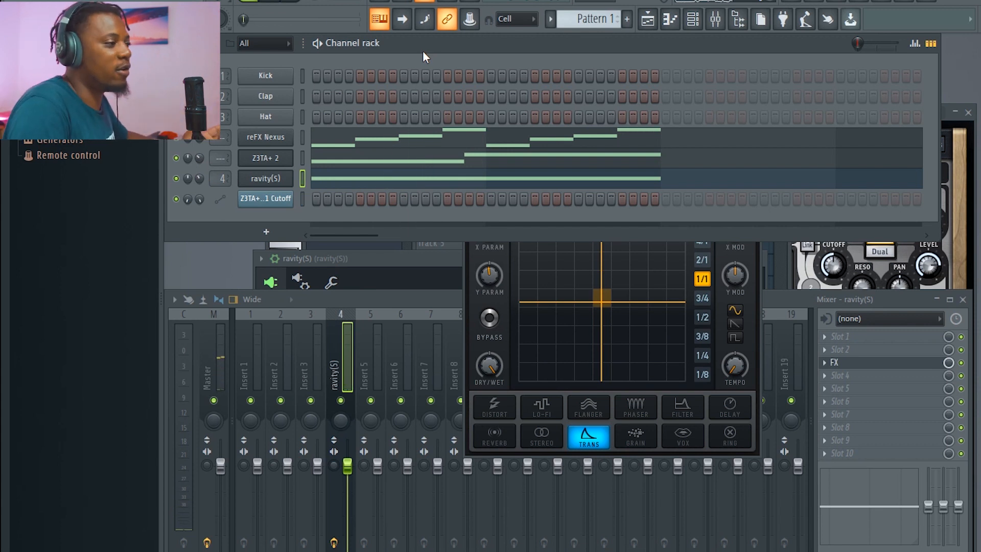